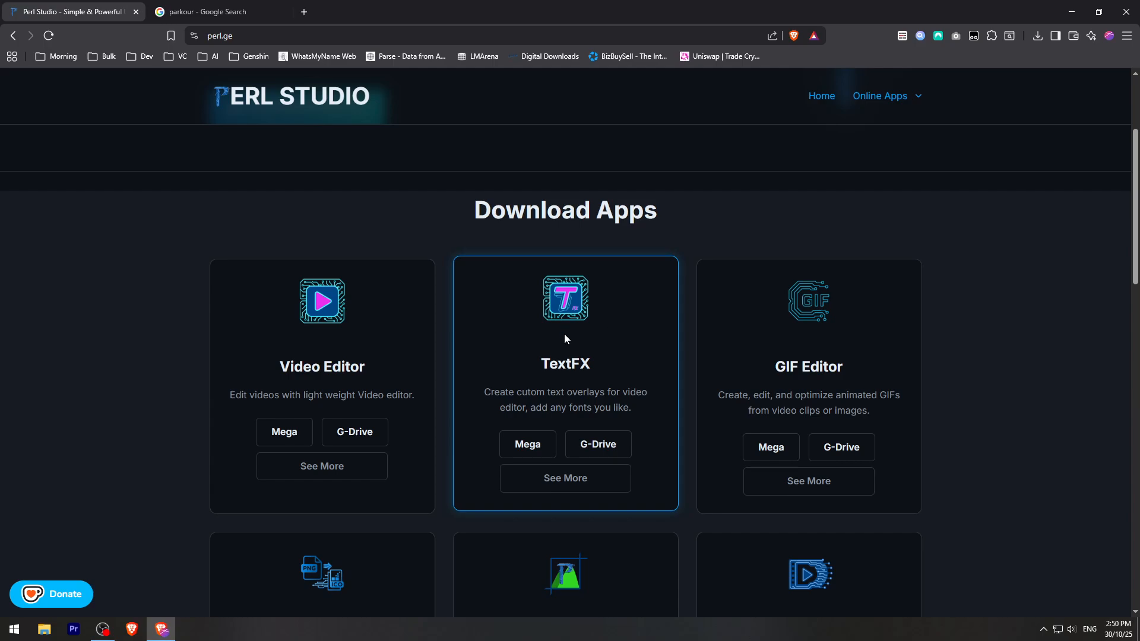
- Switch to Perl Studio Video Editor and open the desktop's Media folder beside it
left_click(1071, 12)
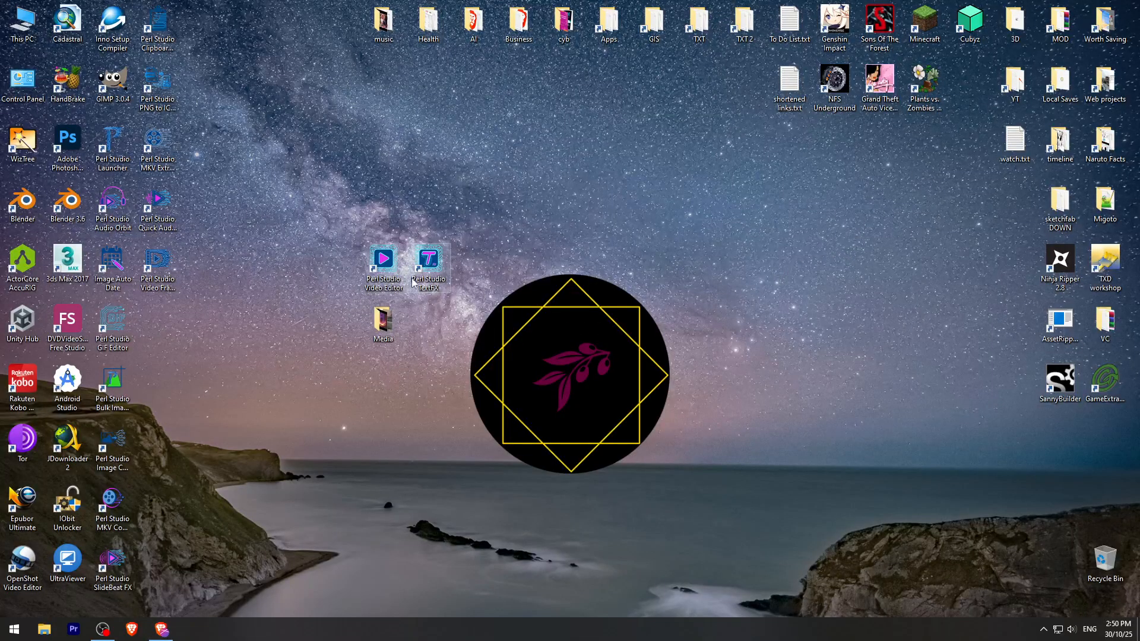
double_click(386, 262)
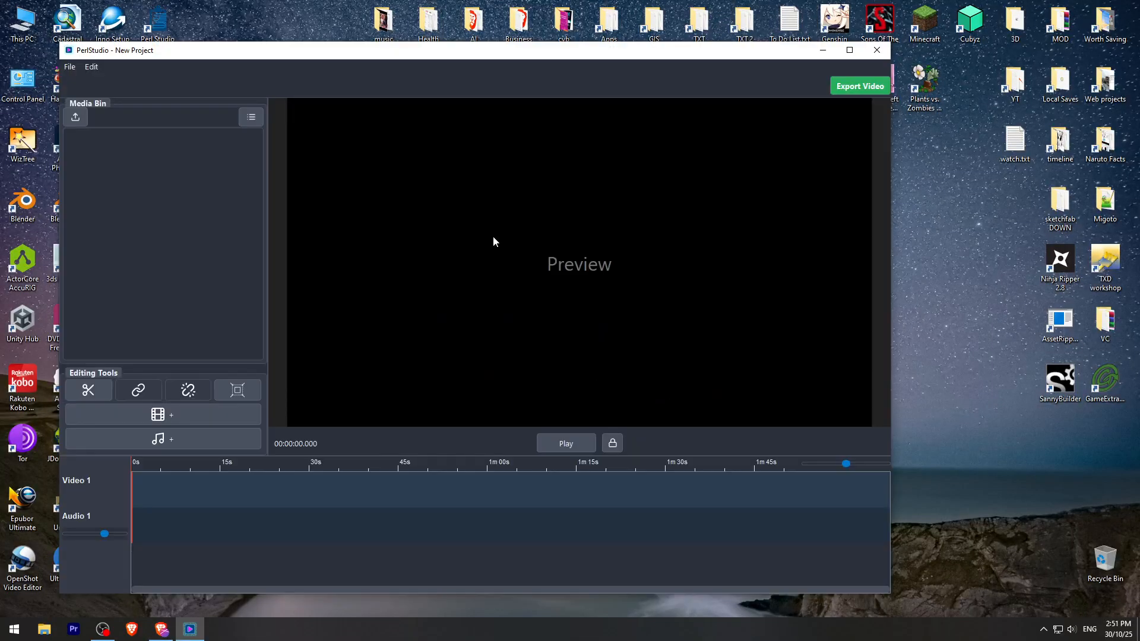
left_click_drag(419, 56, 824, 74)
double_click(383, 320)
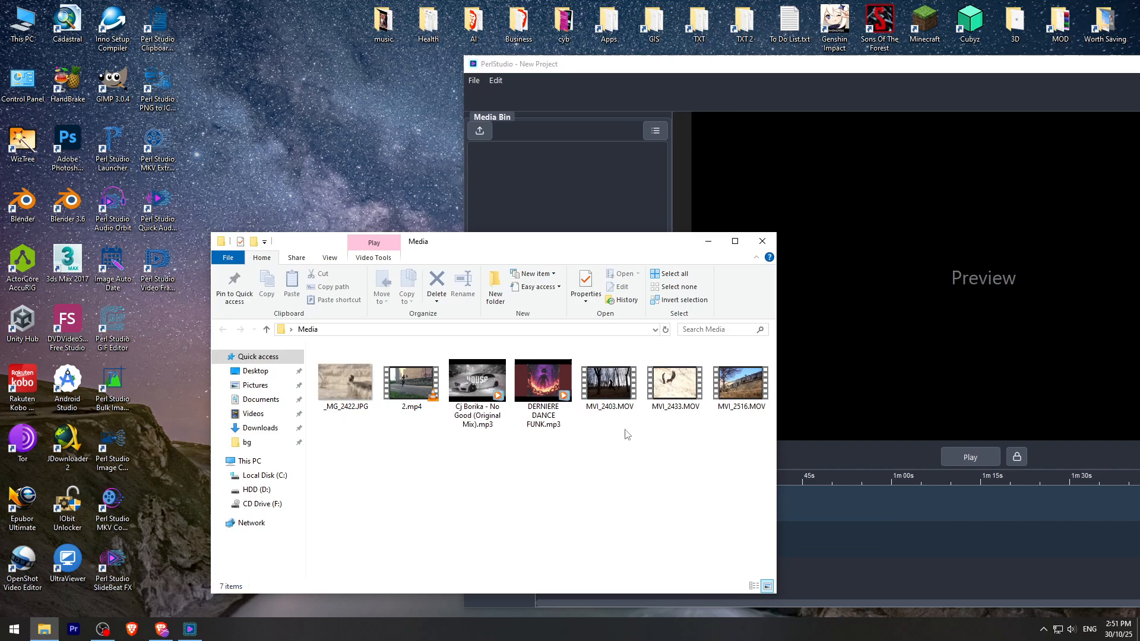
left_click_drag(622, 240, 432, 271)
- Import 2.mp4, the Cj Borika - No Good MP3, MVI_2403.MOV, MVI_2433.MOV, MVI_2516.MOV and _MG_2422.JPG into the media bin, and maximize the editor
left_click(568, 410)
left_click(504, 410, "ctrl")
left_click(438, 410, "ctrl")
left_click(306, 409, "ctrl")
left_click(241, 409, "ctrl")
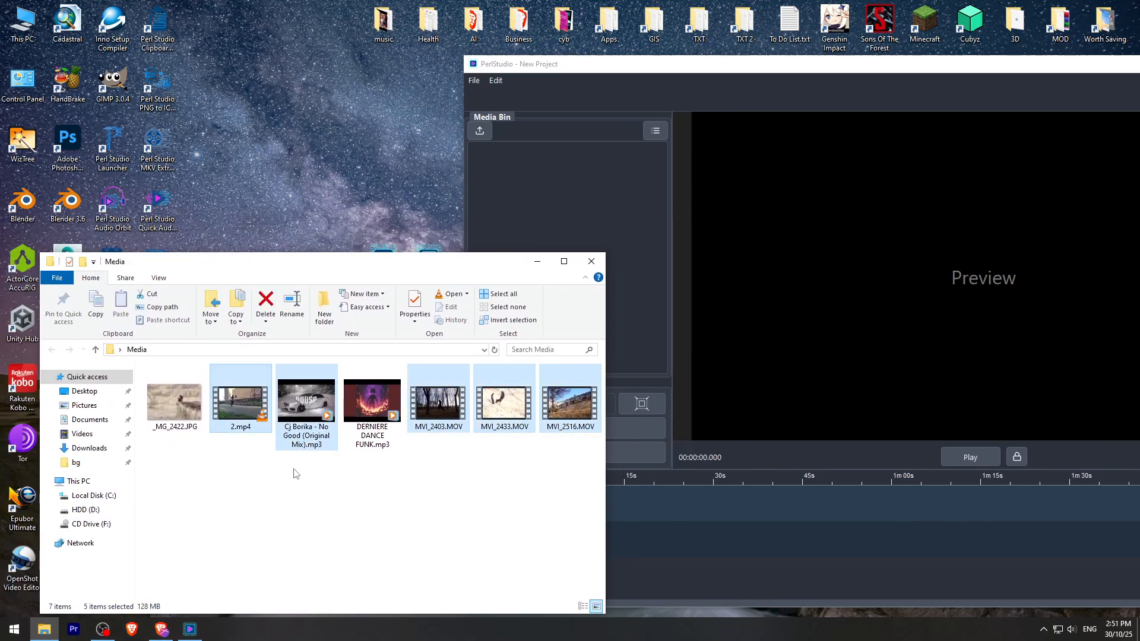
left_click(174, 403, "ctrl")
left_click_drag(246, 407, 546, 222)
left_click_drag(1057, 64, 933, 66)
double_click(984, 63)
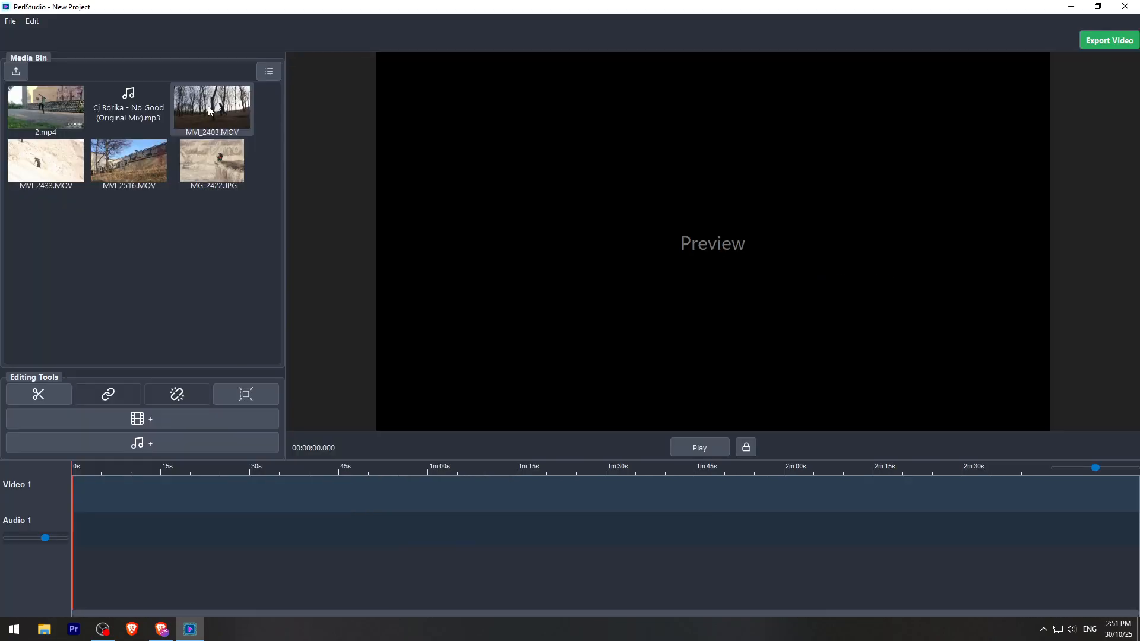
- Place MVI_2403.MOV, _MG_2422.JPG, MVI_2516.MOV and MVI_2433.MOV one after another from the start of the Video 1 track
left_click(208, 108)
left_click(209, 157, "ctrl")
left_click(116, 162, "ctrl")
left_click(62, 160, "ctrl")
left_click_drag(223, 102, 279, 499)
left_click_drag(1095, 468, 1108, 470)
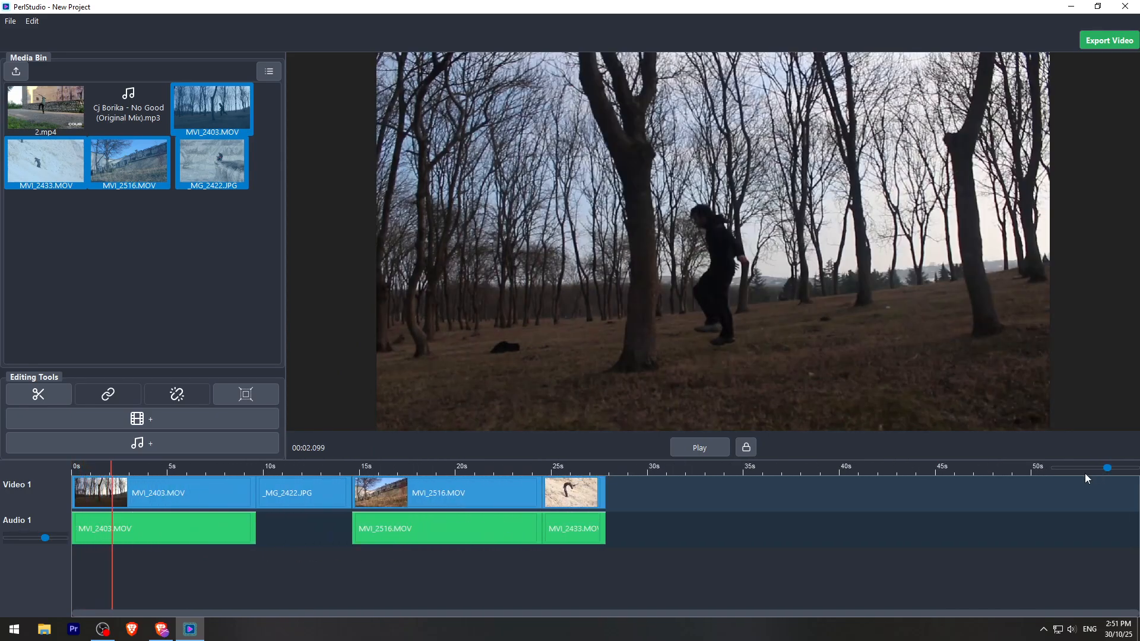
- Split the MVI_2403.MOV clip at 00:02.084, just as the runner is in mid-stride
left_click_drag(112, 463, 110, 465)
left_click(169, 505)
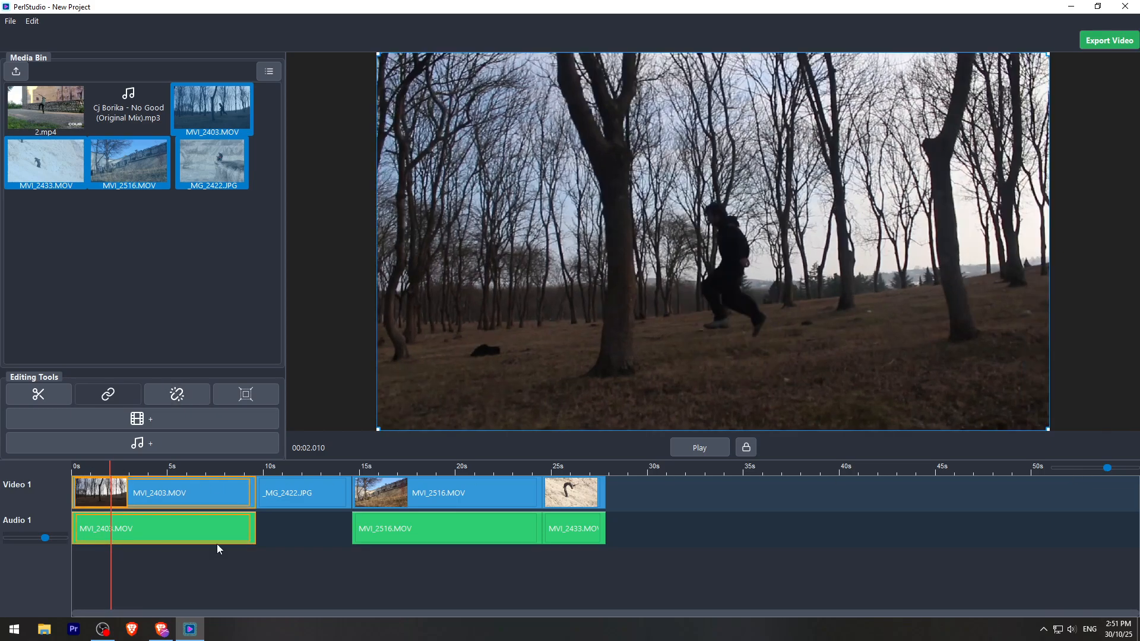
left_click_drag(117, 469, 107, 470)
key("Right")
key("Right")
key("Right")
key("Left")
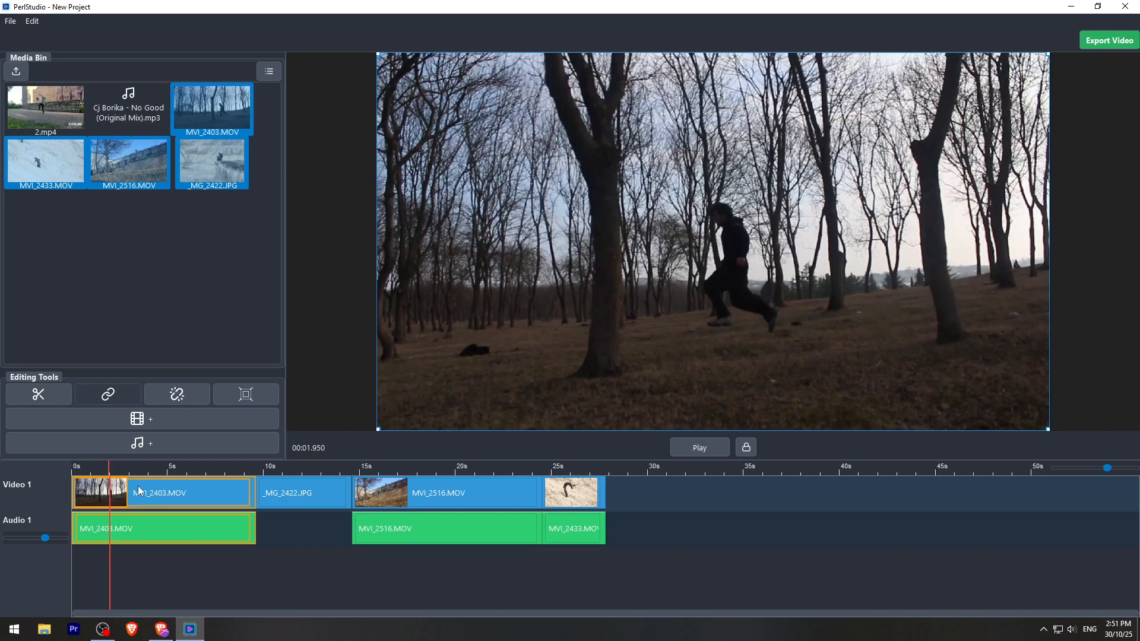
key("Right")
key("Right")
key("Right")
key("Right")
key("Right")
key("Right")
key("Right")
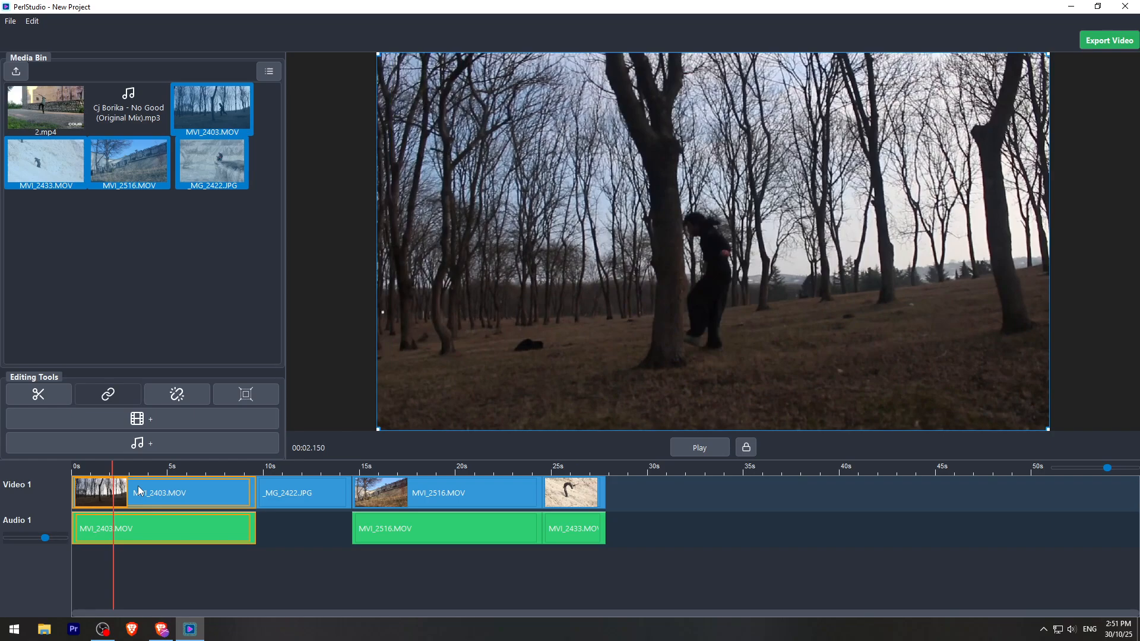
key("Left")
key("Left")
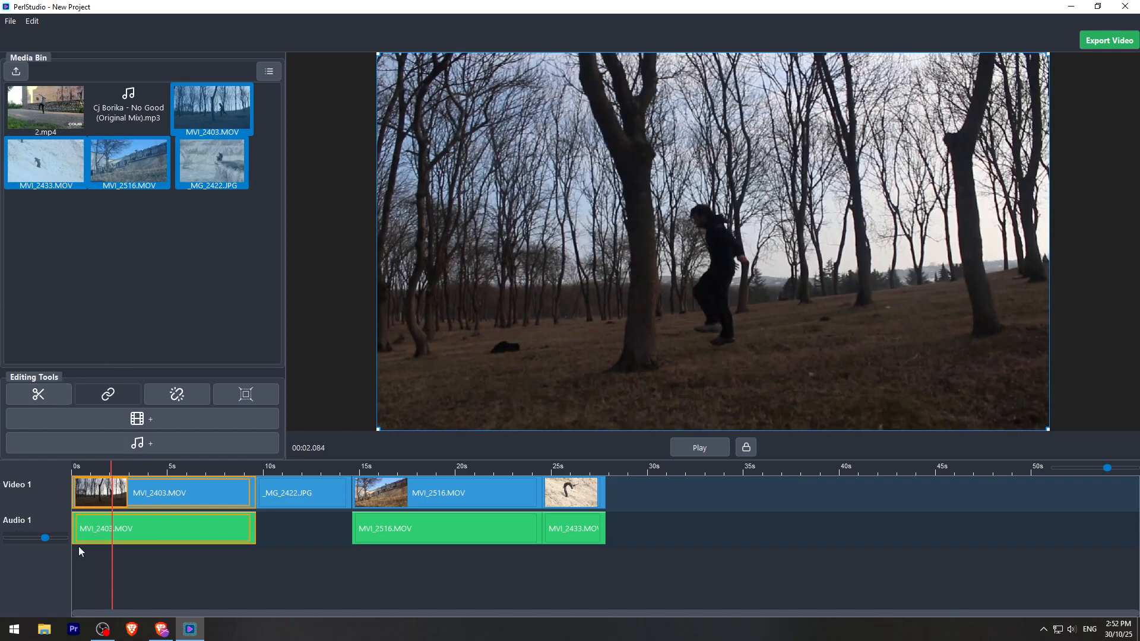
key("s")
- Delete the piece before the cut and close the gap at the start of the timeline
left_click(91, 500)
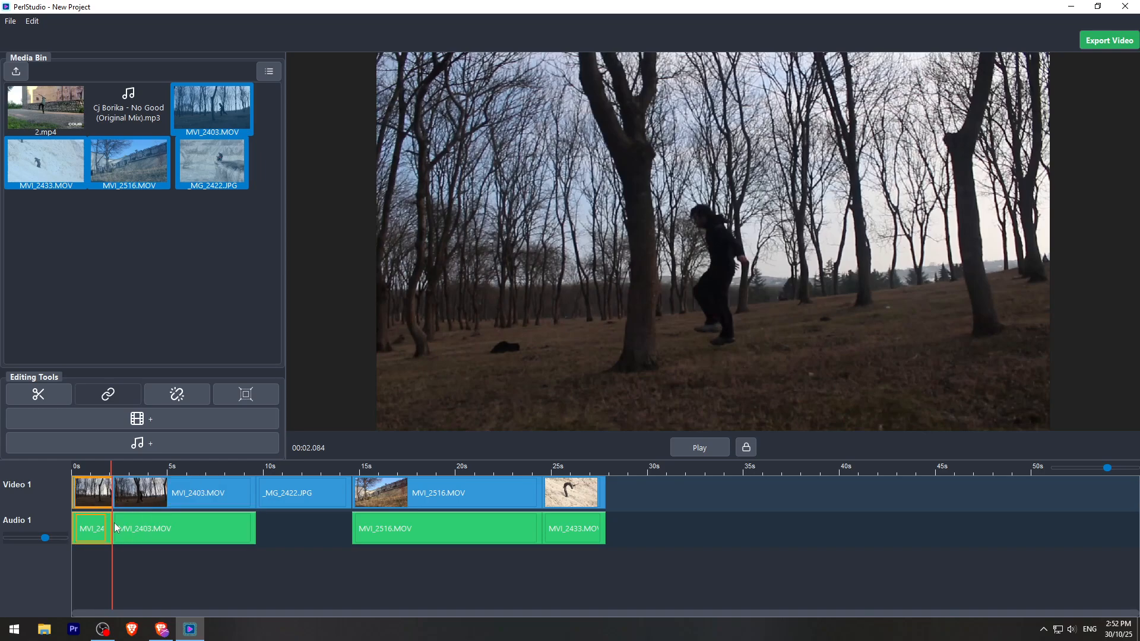
key("Delete")
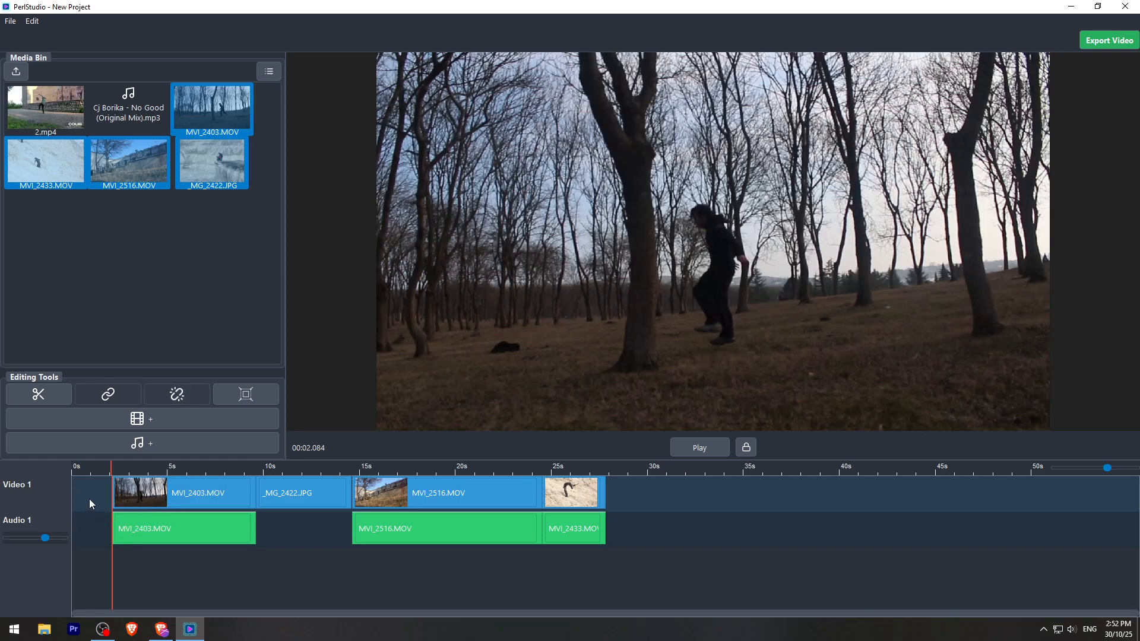
left_click(89, 499)
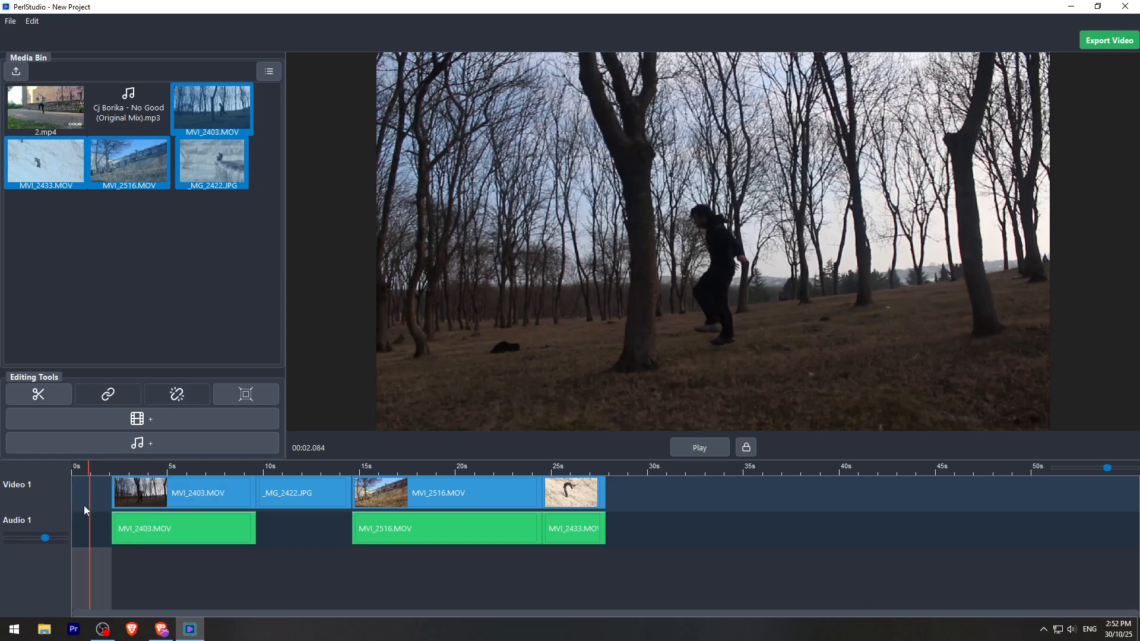
key("Delete")
- Split the MVI_2403.MOV clip near its end at 00:05.813
left_click(76, 467)
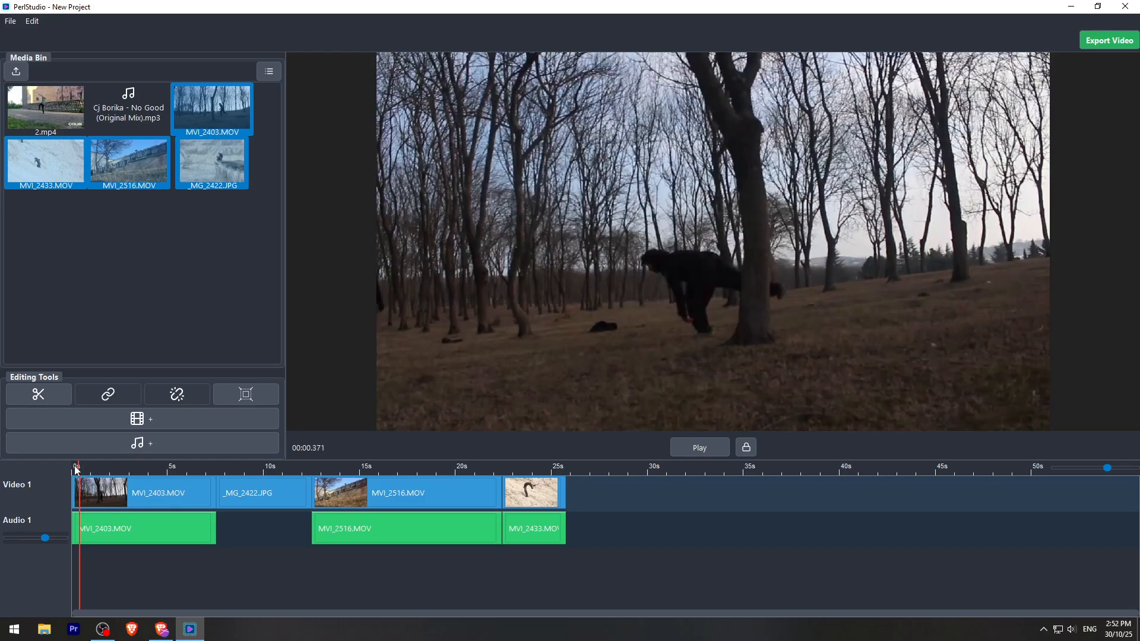
left_click_drag(76, 469, 184, 469)
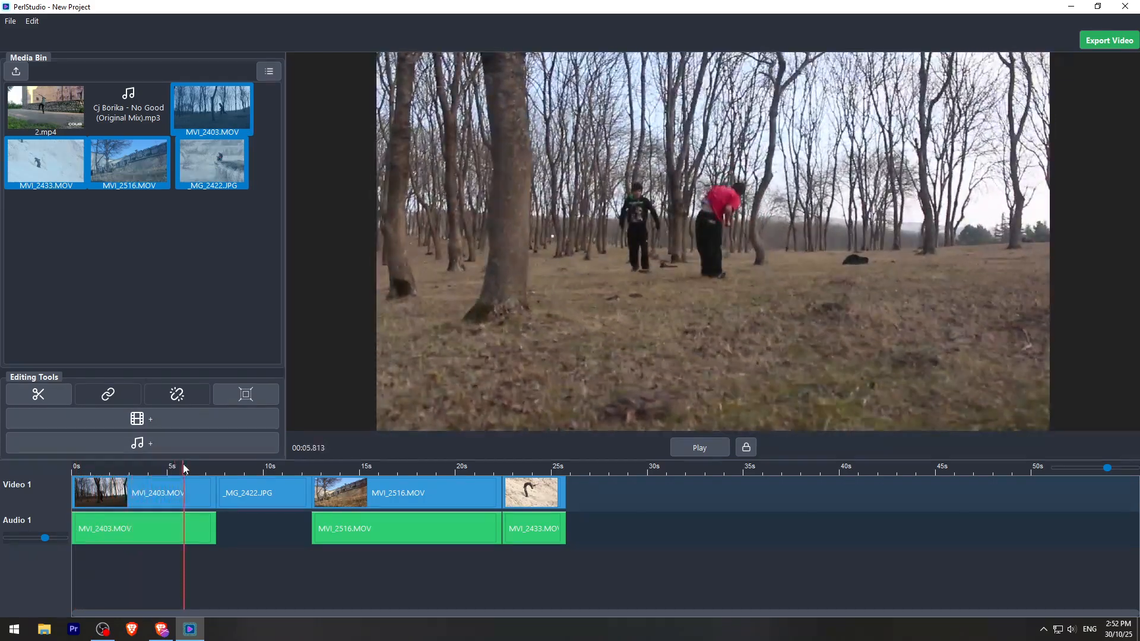
left_click(182, 506)
key("s")
- Delete the trailing piece of MVI_2403.MOV and close the gap before _MG_2422.JPG
left_click(200, 506)
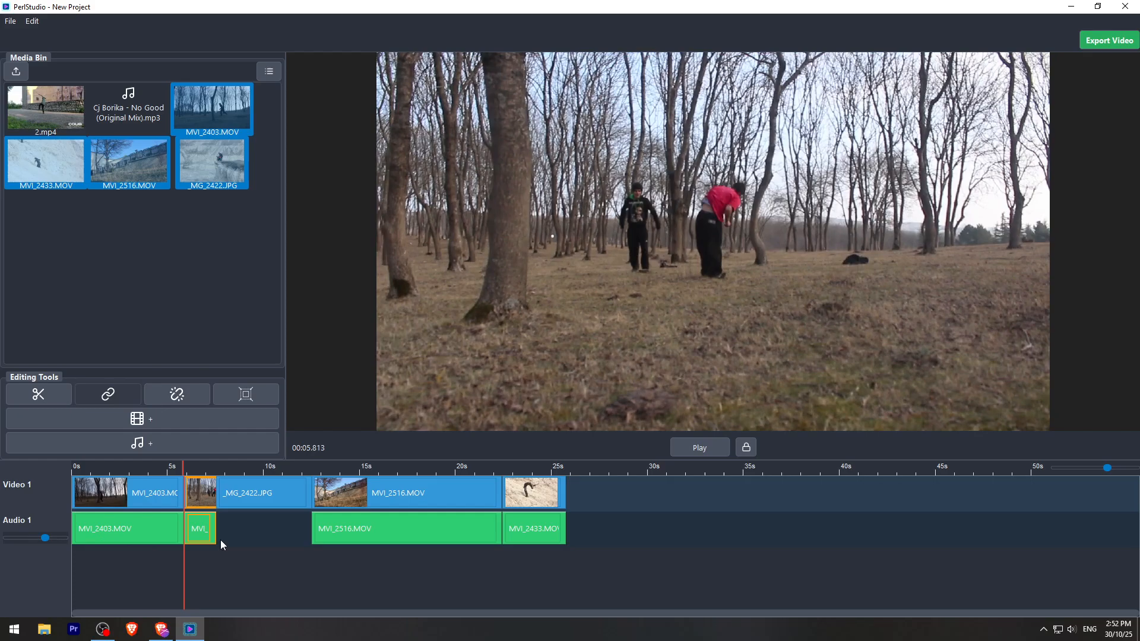
key("Delete")
left_click(199, 497)
key("Delete")
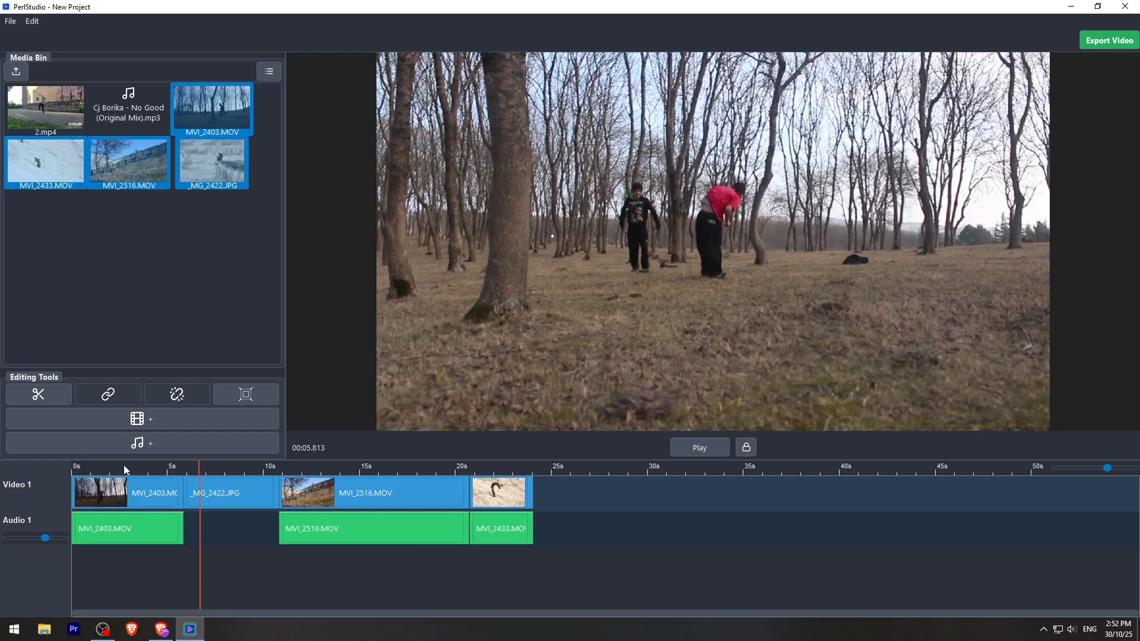
- Cut out a short section of the MVI_2403.MOV clip starting at 00:03.710 and close the gap
mouse_move(123, 466)
left_mouse_down()
mouse_move(98, 464)
mouse_move(164, 467)
mouse_move(122, 466)
mouse_move(143, 465)
left_mouse_up()
left_click(160, 498)
key("s")
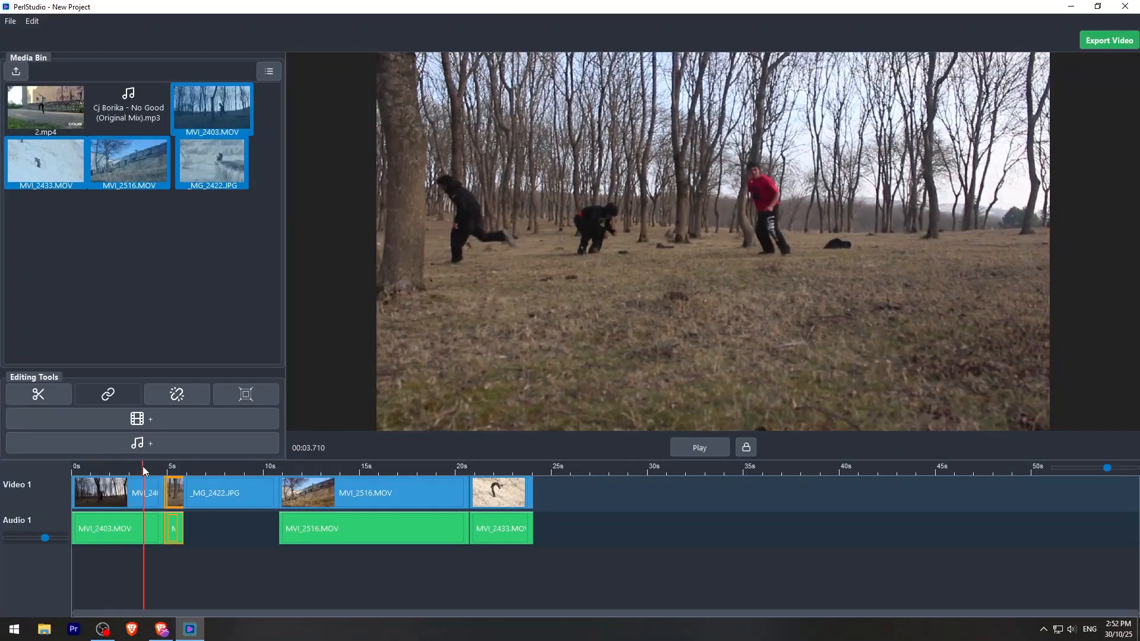
left_click(151, 518)
key("s")
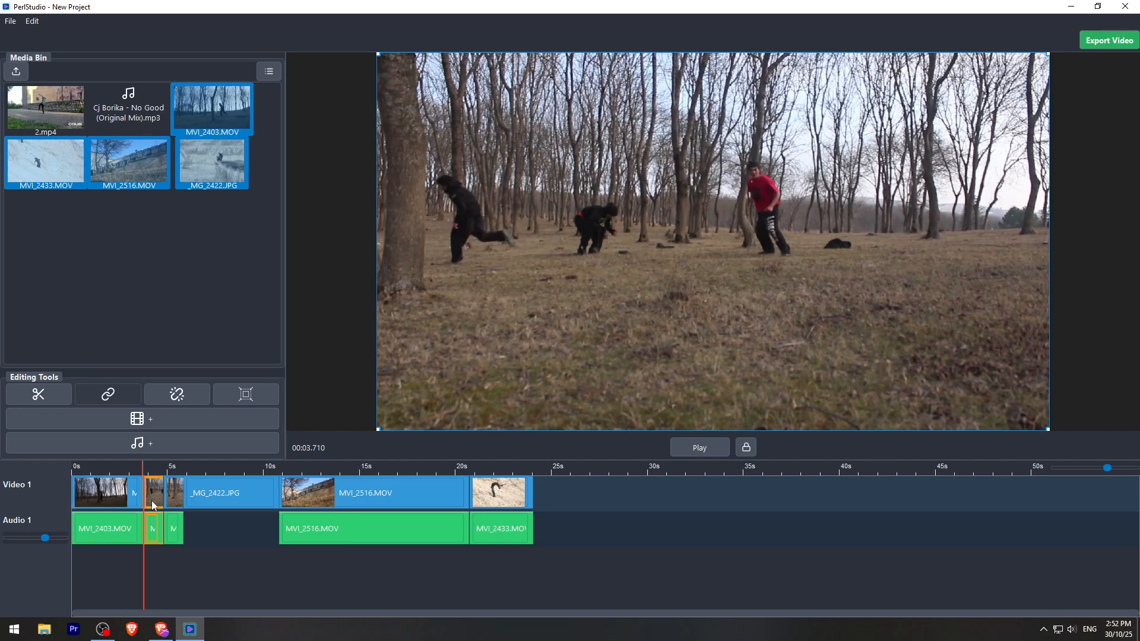
key("Delete")
- Enlarge and reposition the picture of the short second MVI_2403.MOV piece at 00:04.113
left_click(153, 469)
left_click(151, 473)
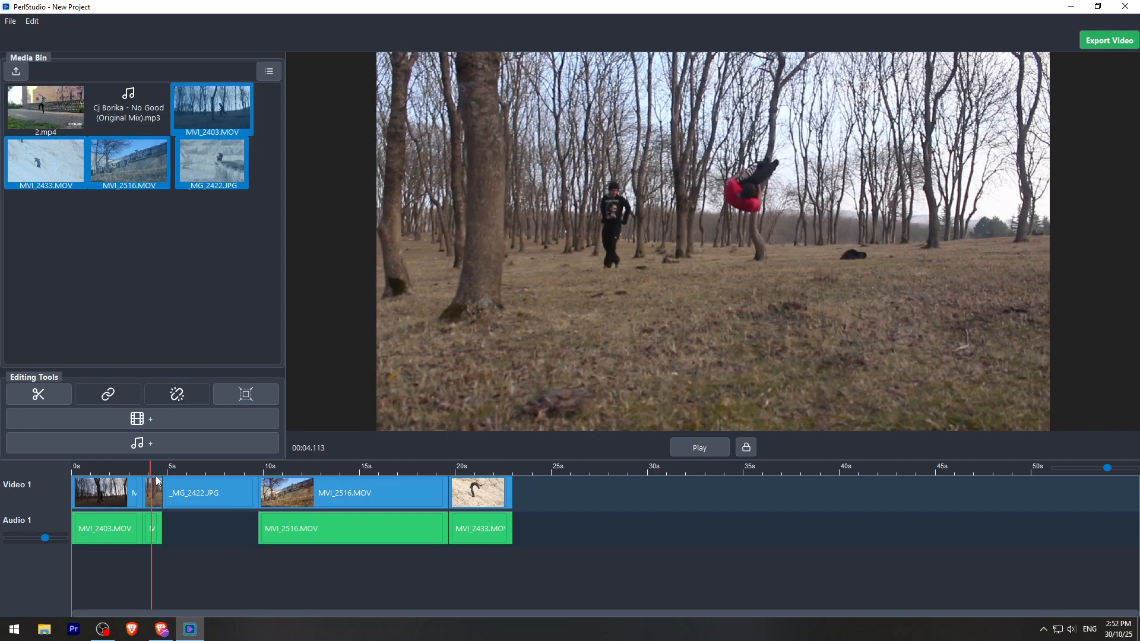
left_click(147, 488)
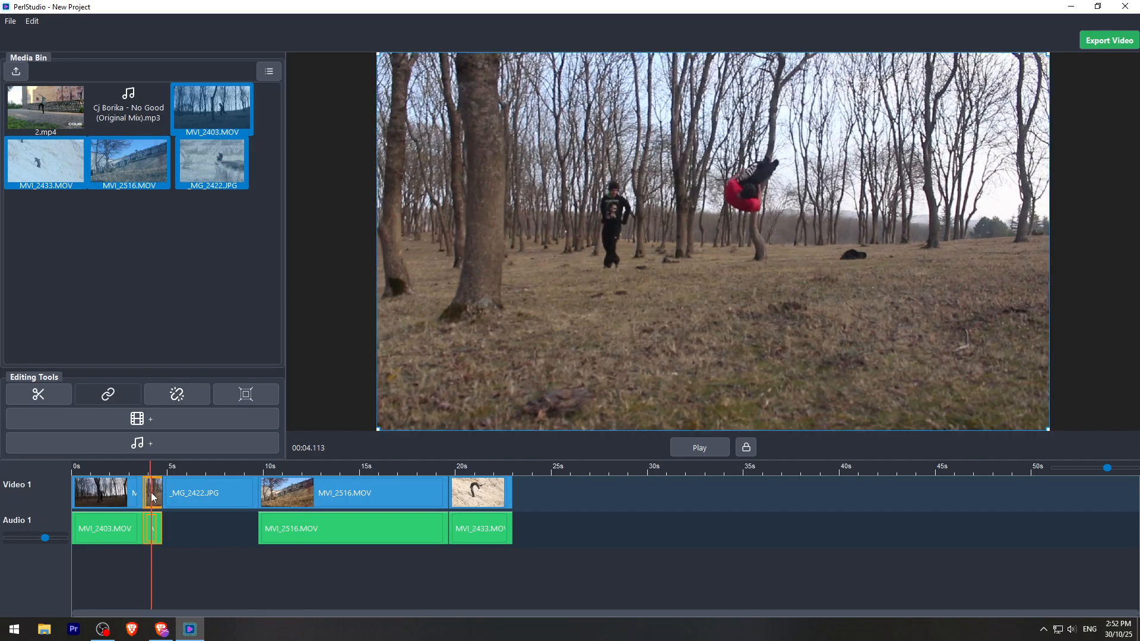
left_click_drag(1048, 432, 1124, 380)
left_click_drag(1030, 402, 1105, 415)
left_click_drag(898, 205, 881, 244)
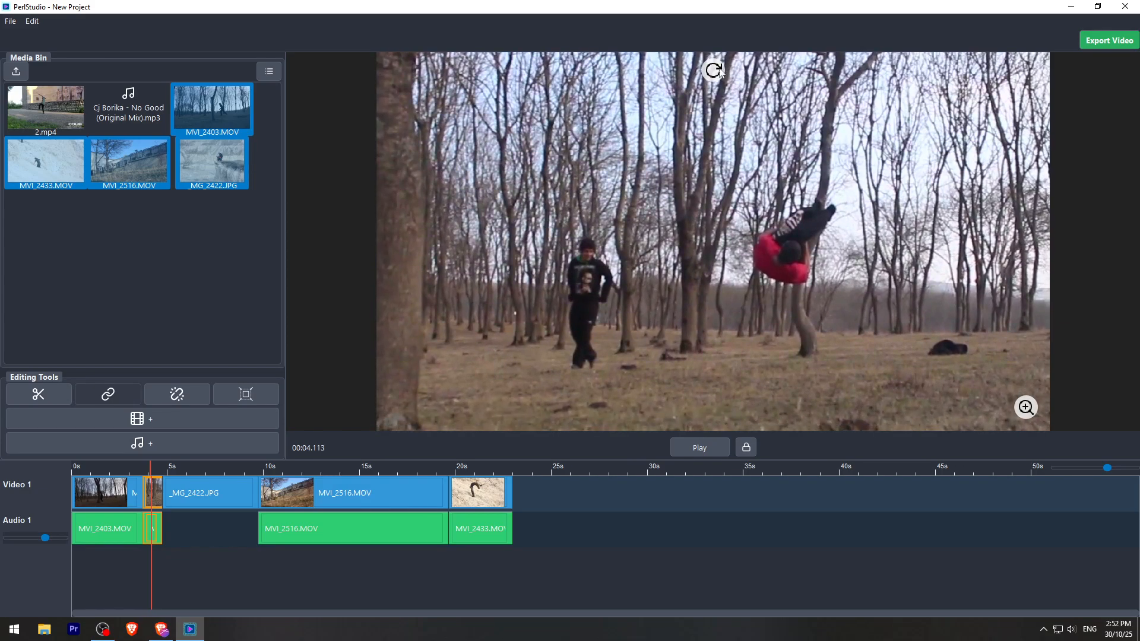
- Adjust the short piece's rotation, zoom and position so the flipping jumper sits near the frame's centre
left_click_drag(718, 71, 798, 64)
left_click_drag(1030, 409, 1085, 412)
left_click_drag(965, 305, 971, 270)
left_click_drag(724, 58, 636, 73)
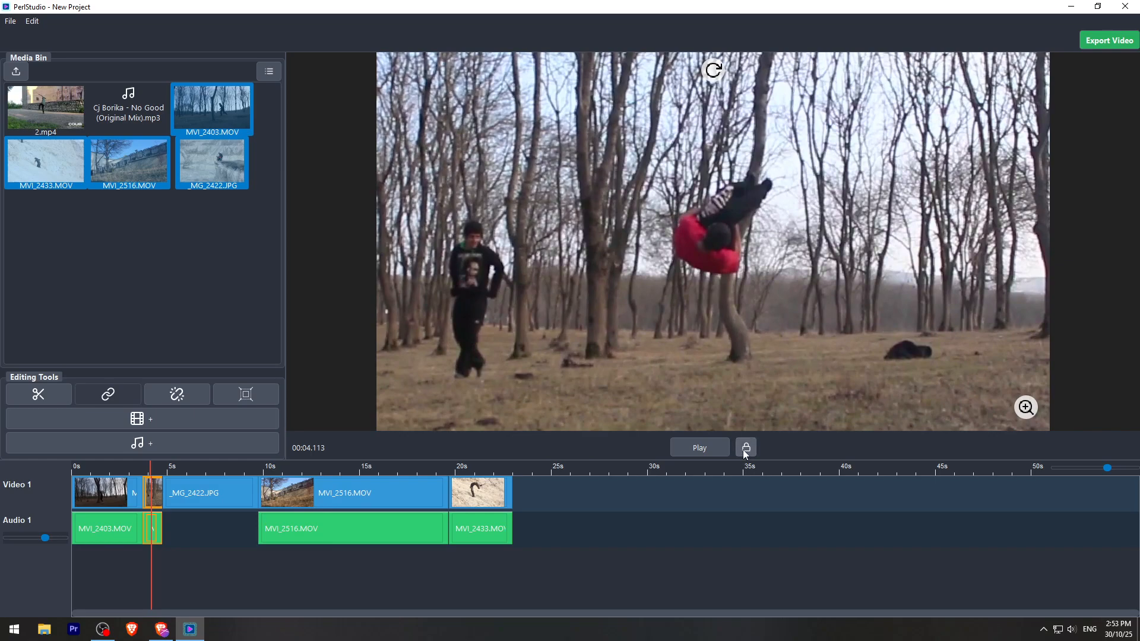
left_click(746, 449)
left_click_drag(1028, 410, 795, 434)
key("Delete")
key("ctrl+z")
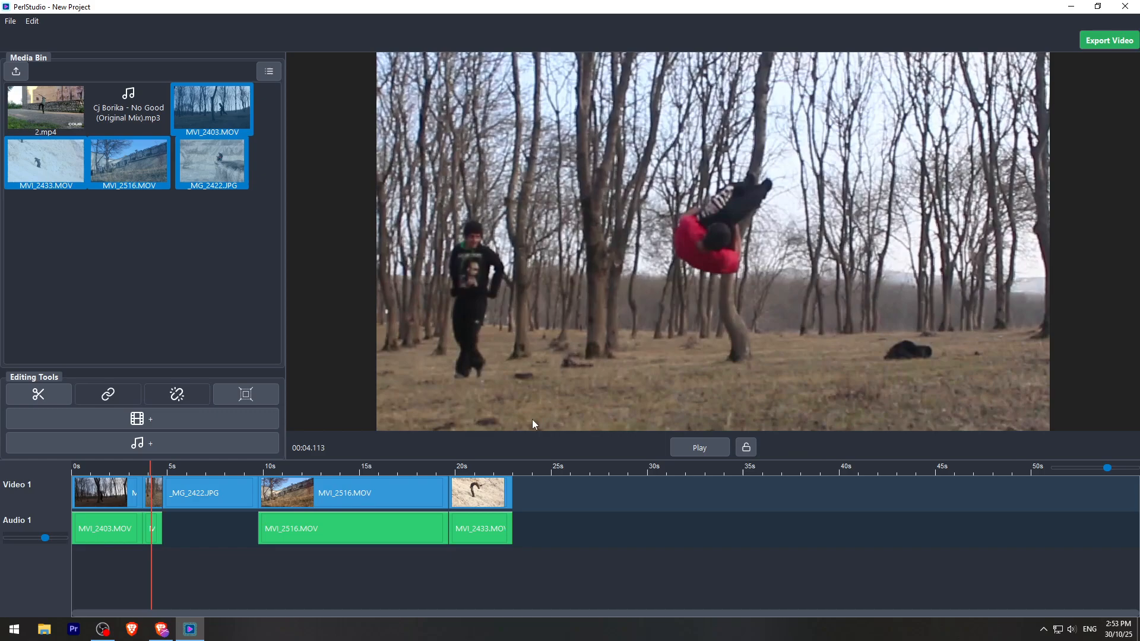
- Shift the short piece's picture slightly to the right at 00:04.329
left_click(749, 450)
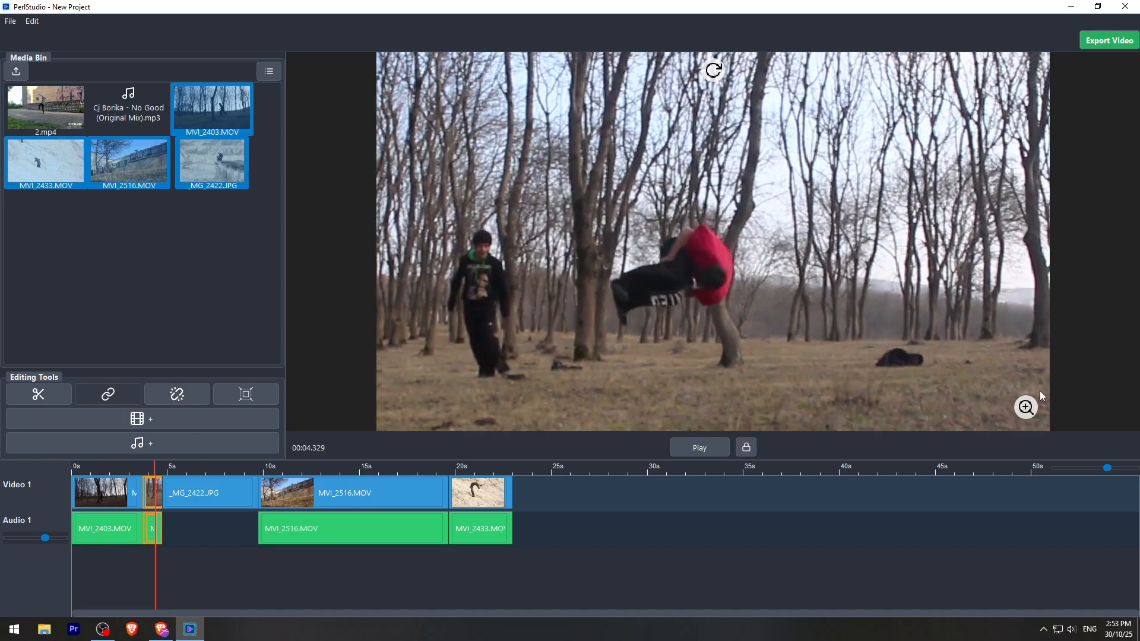
mouse_move(1022, 412)
left_mouse_down()
mouse_move(1067, 412)
mouse_move(1026, 407)
left_mouse_up()
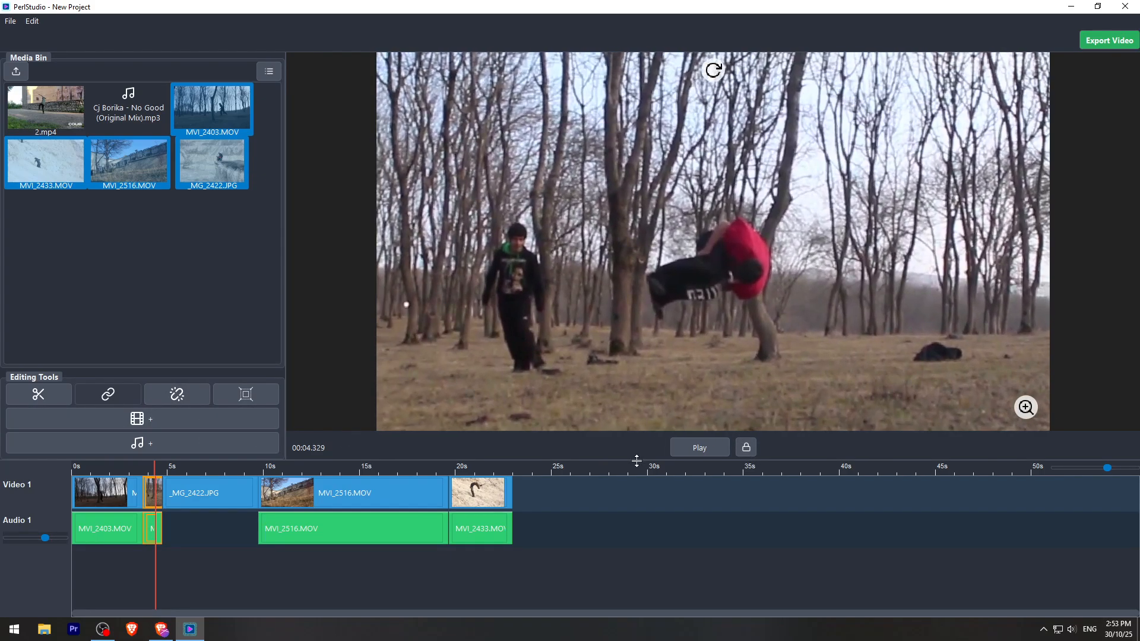
- Add a second video track and move _MG_2422.JPG onto it, past the end of the last clip
left_click(171, 469)
left_click_drag(170, 466, 183, 468)
left_click(211, 491)
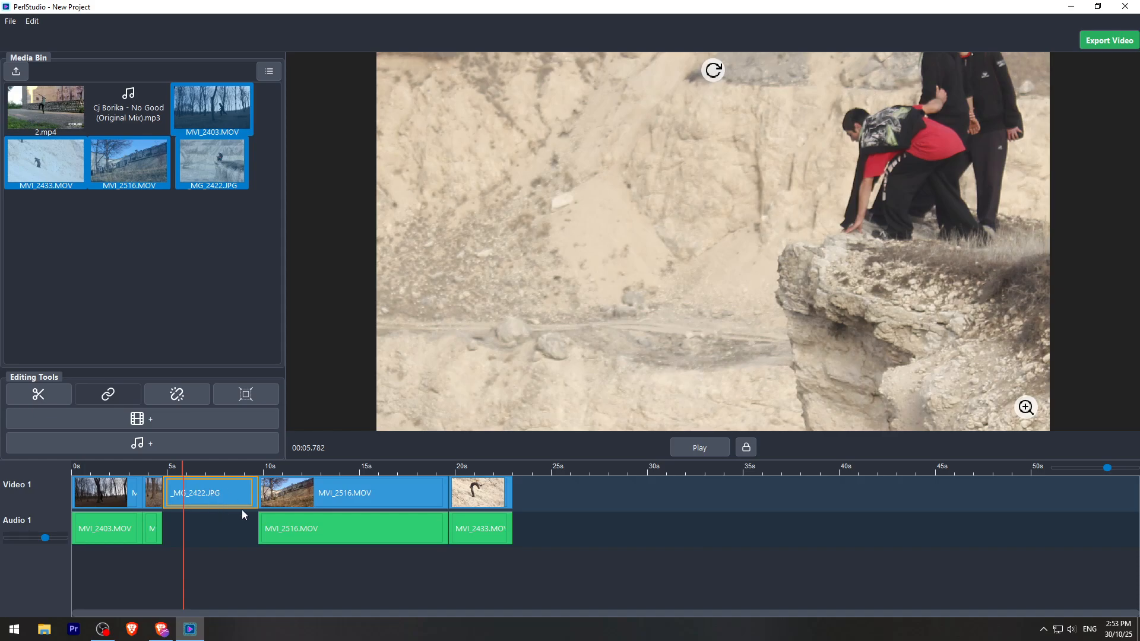
left_click(140, 419)
left_click_drag(218, 523, 523, 482)
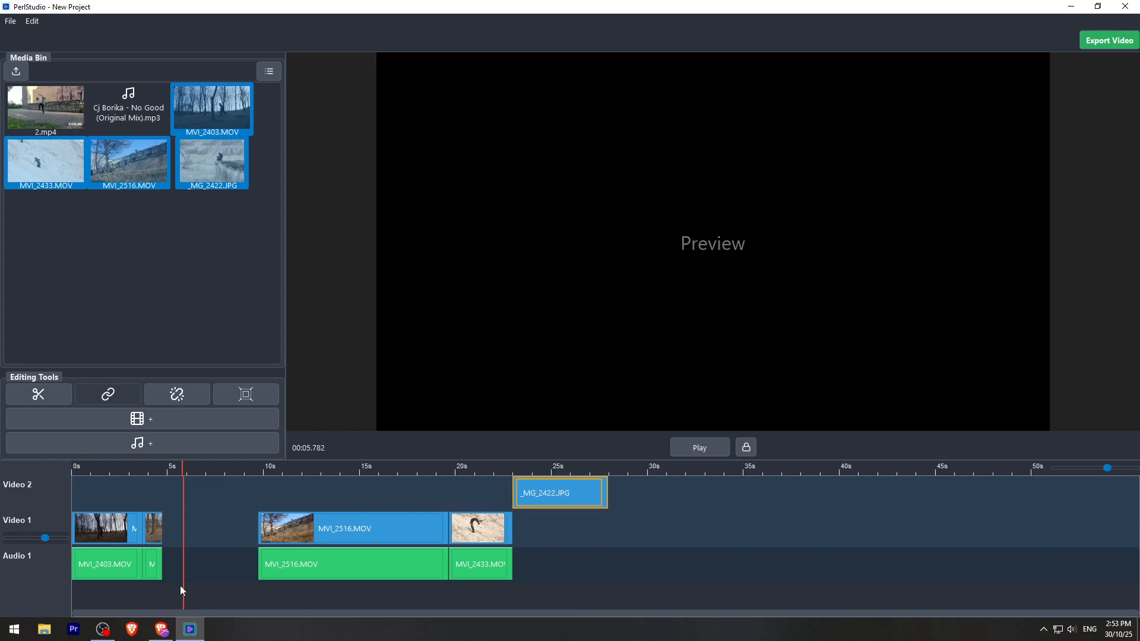
- Close the gap before MVI_2516.MOV on the Video 1 track and return the playhead to the start
left_click(209, 529)
key("Delete")
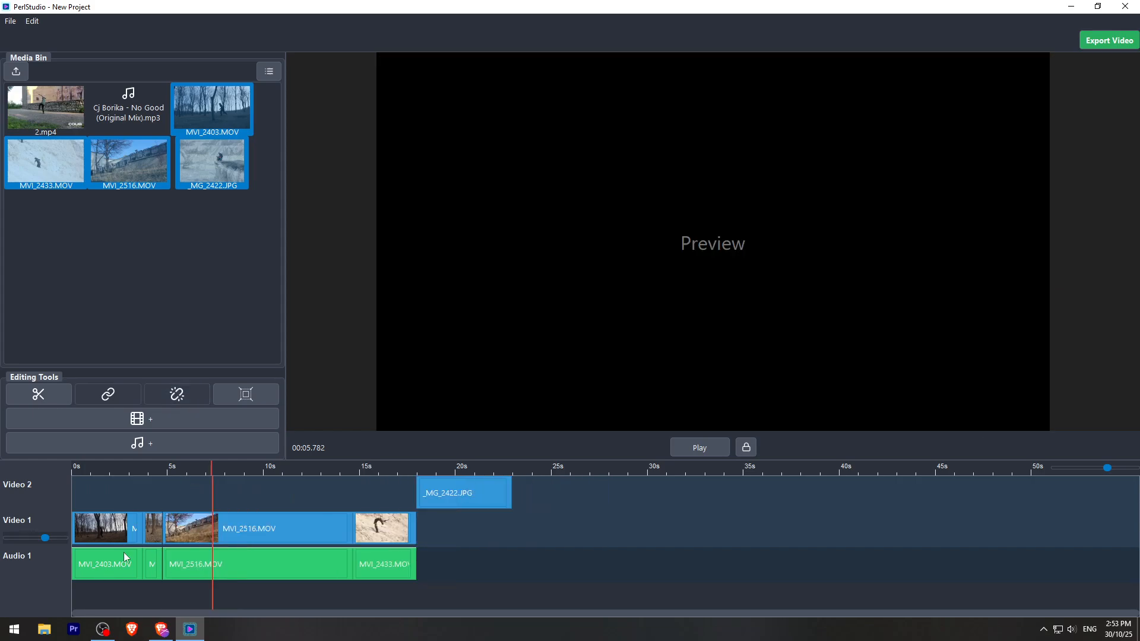
left_click_drag(209, 473, 70, 469)
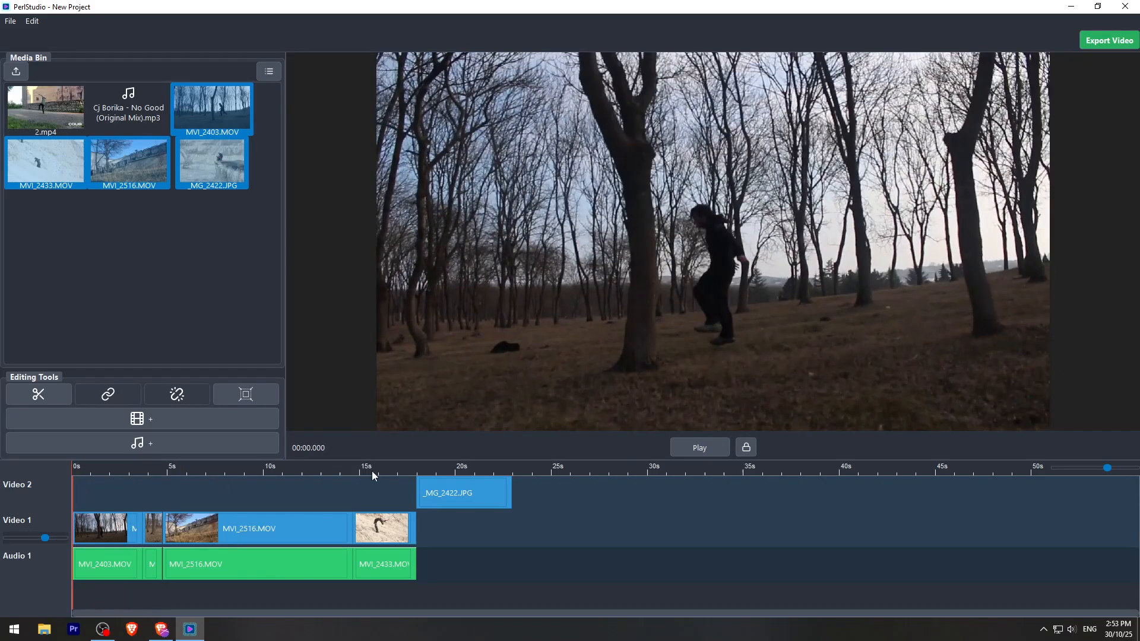
- Switch to Perl Studio TextFX and replace the sample text with "Parkour"
left_click(1071, 7)
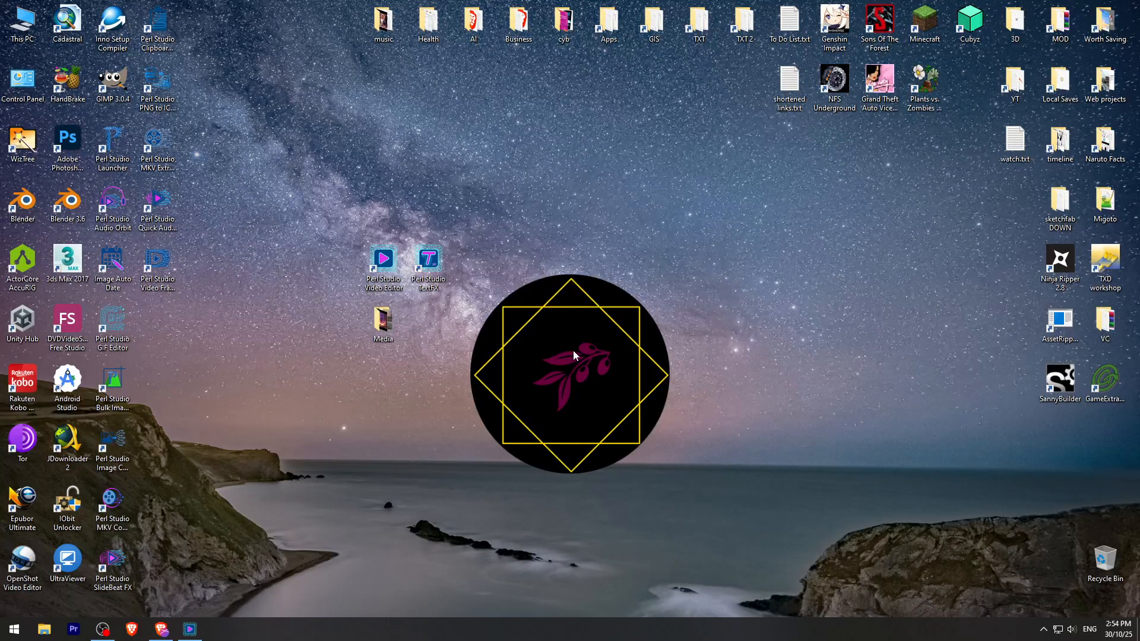
double_click(432, 262)
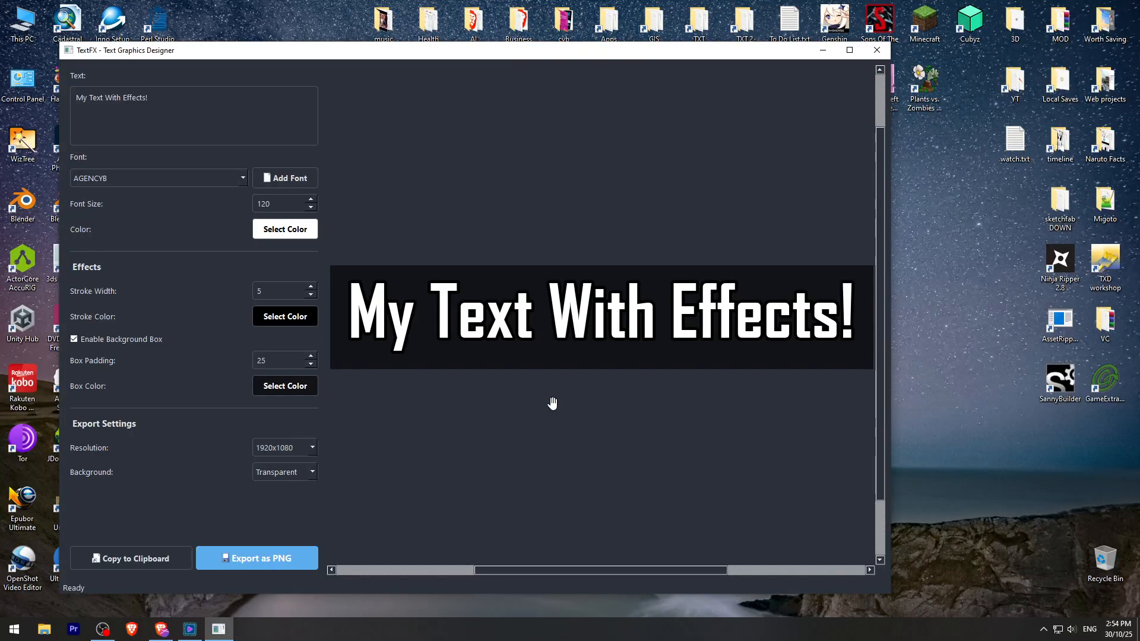
left_click_drag(186, 120, 36, 144)
type("Parkour")
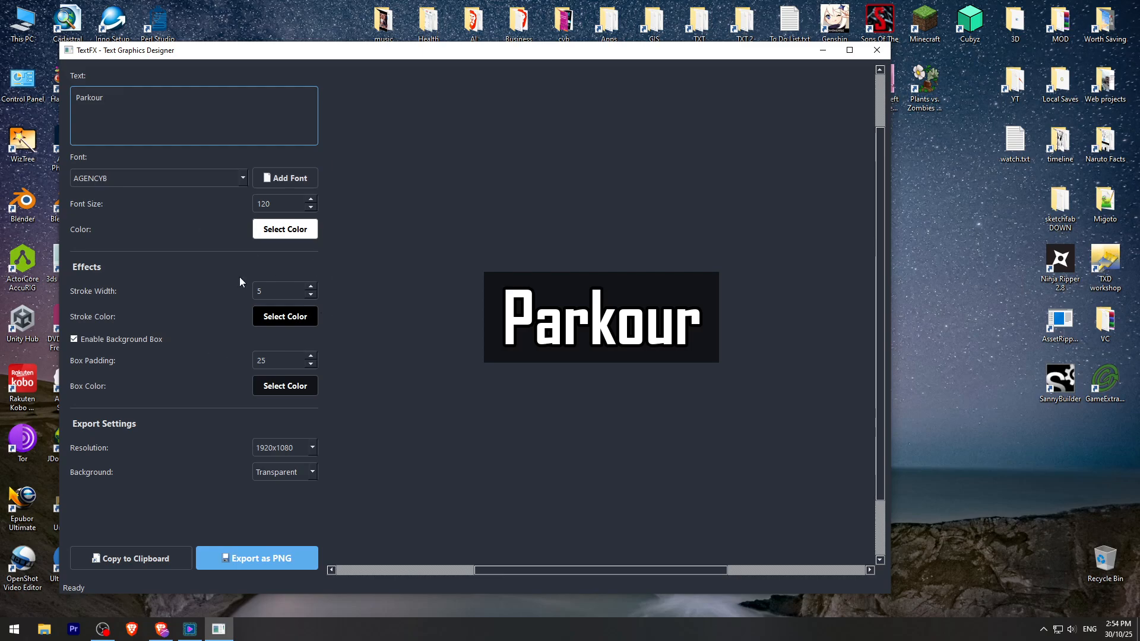
- Try another font for the Parkour text and restore AGENCYB
left_click(229, 178)
left_click(210, 354)
left_click(228, 179)
left_click(216, 195)
- Try a yellow colour for the Parkour text
left_click(291, 233)
left_click(576, 238)
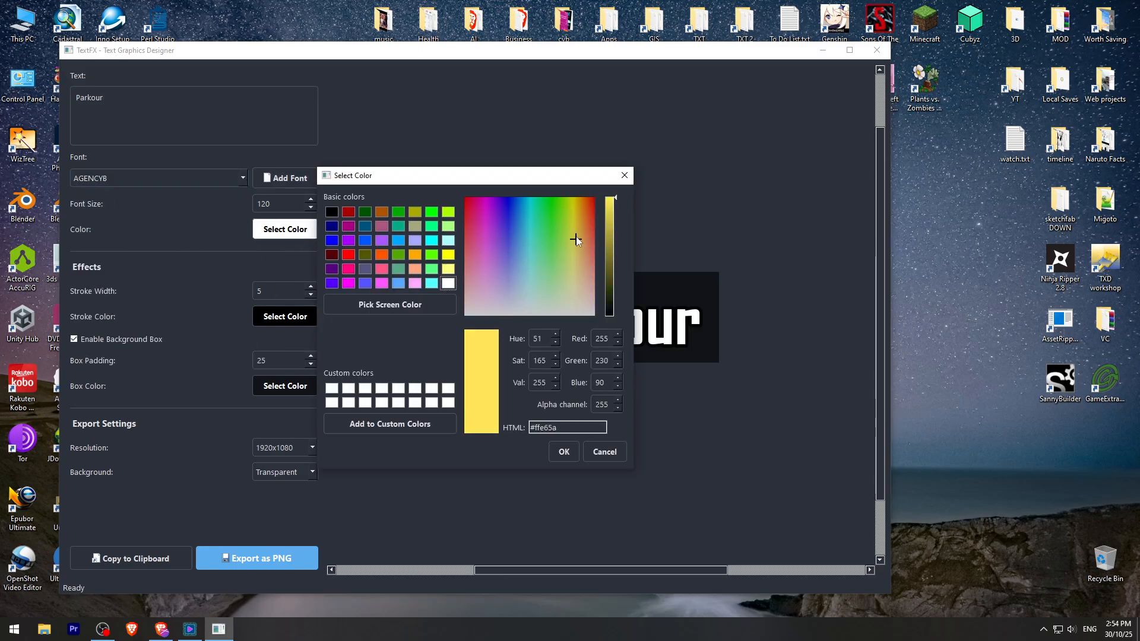
left_click_drag(576, 239, 584, 217)
left_click(563, 451)
- Set the colour of the Parkour text to purple
left_click(268, 229)
left_click(497, 240)
left_click(615, 236)
left_click(563, 452)
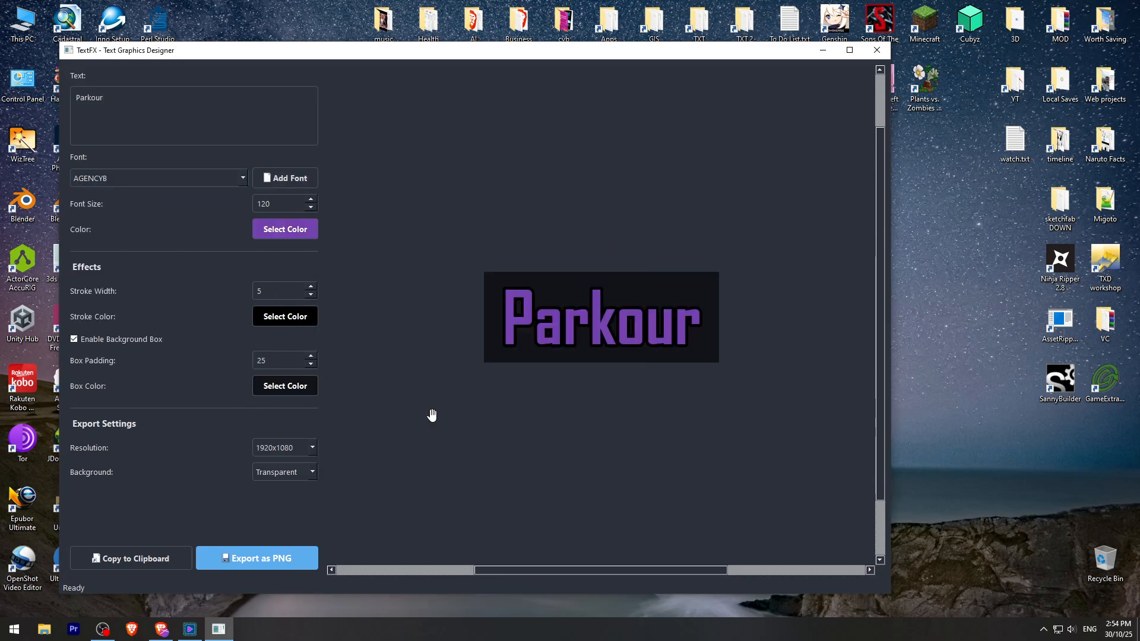
- Copy the Parkour graphic to the clipboard, switch to Perl Studio and paste it at the start of Video 2
left_click(156, 557)
left_click(190, 628)
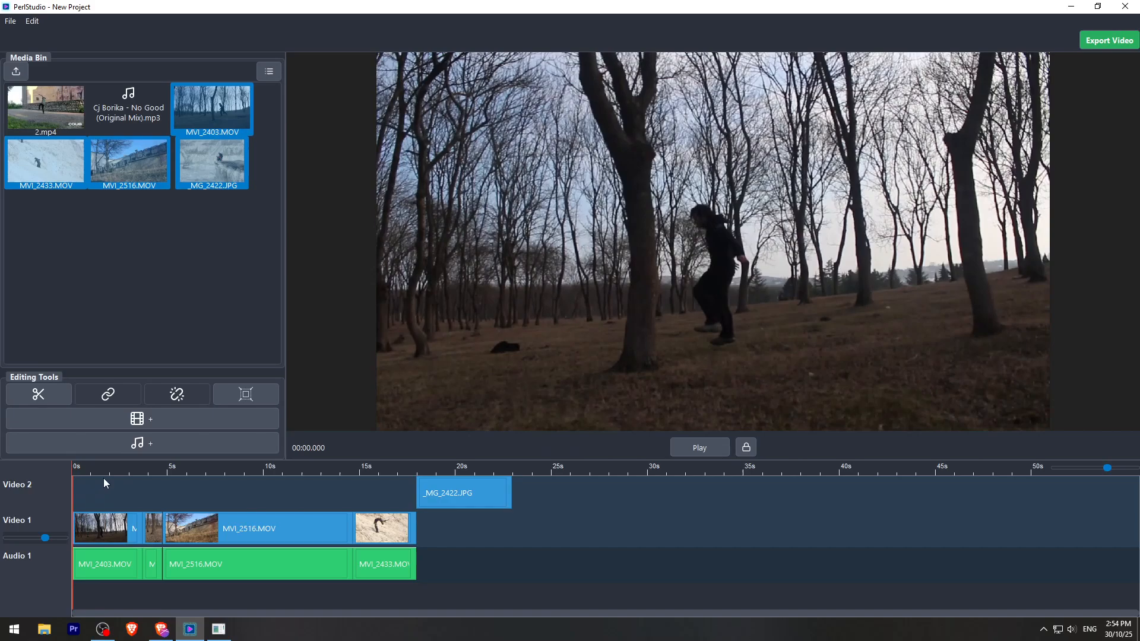
key("ctrl+v")
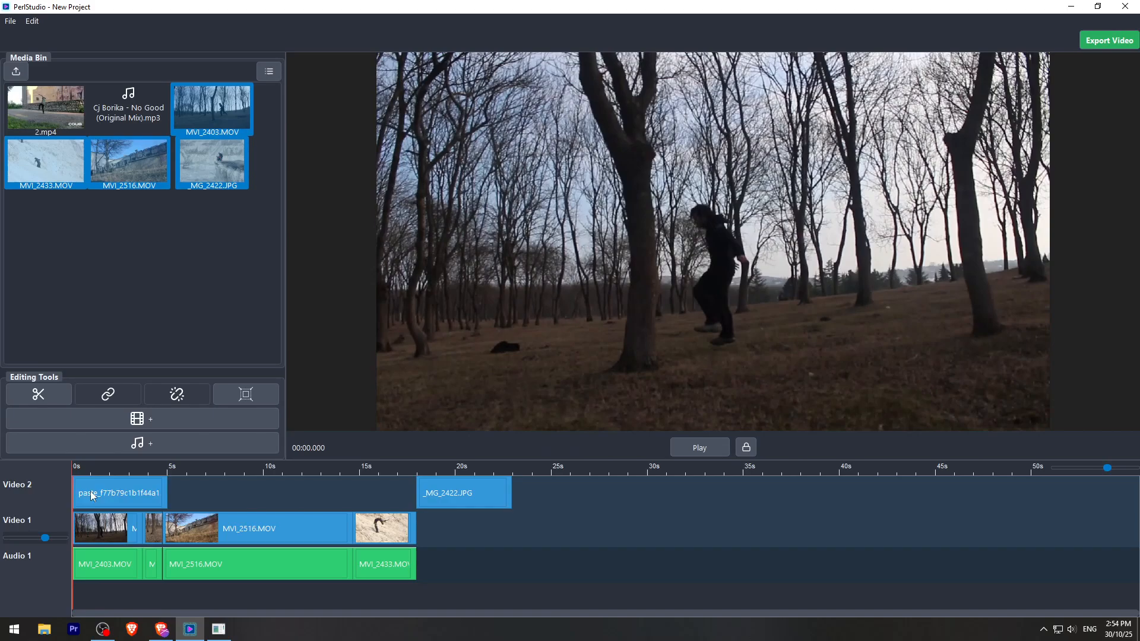
- Move the pasted Parkour text into the upper-left corner of the video frame
left_click(98, 463)
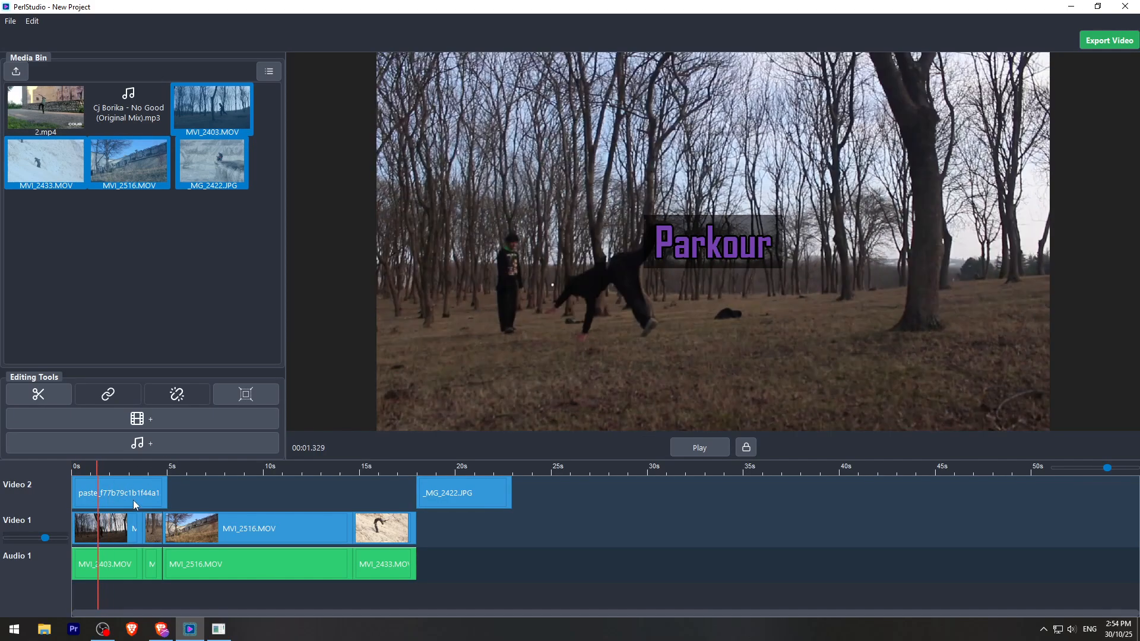
left_click(133, 499)
left_click_drag(730, 256, 459, 88)
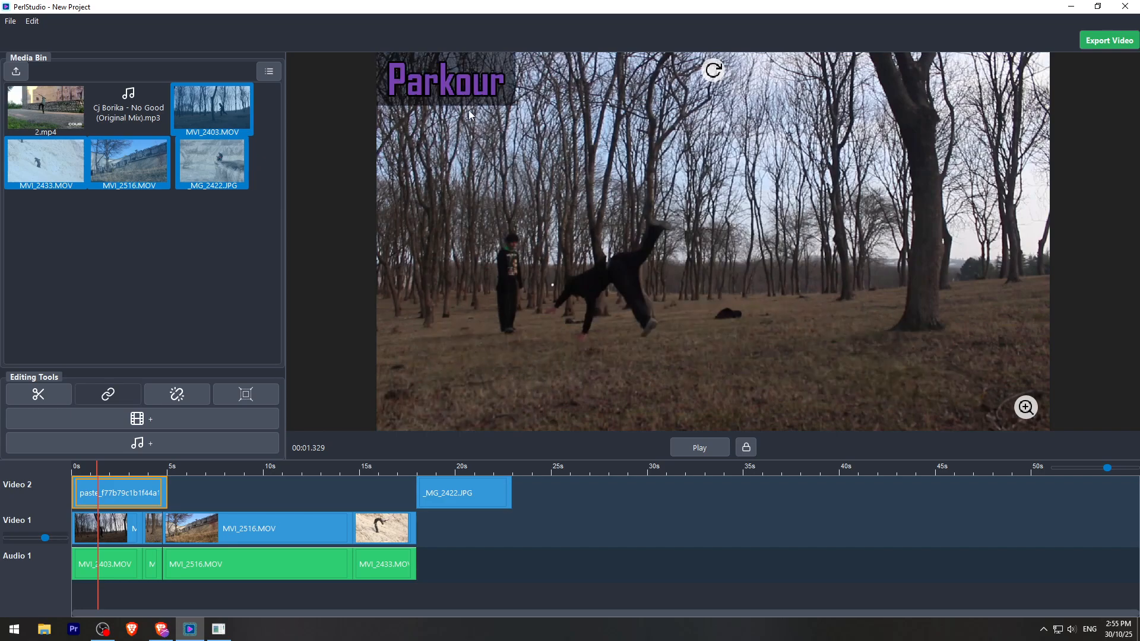
- Copy the parkour jumping silhouette image from the browser's Google image results and paste it into the Perl Studio timeline
left_click(162, 629)
left_click(214, 12)
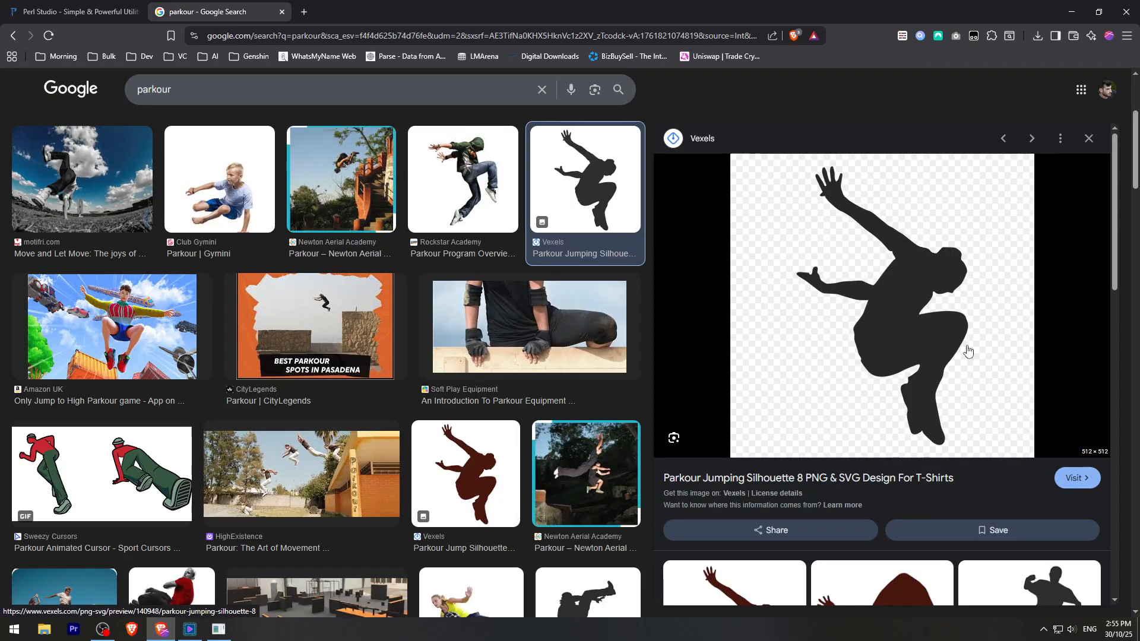
right_click(836, 282)
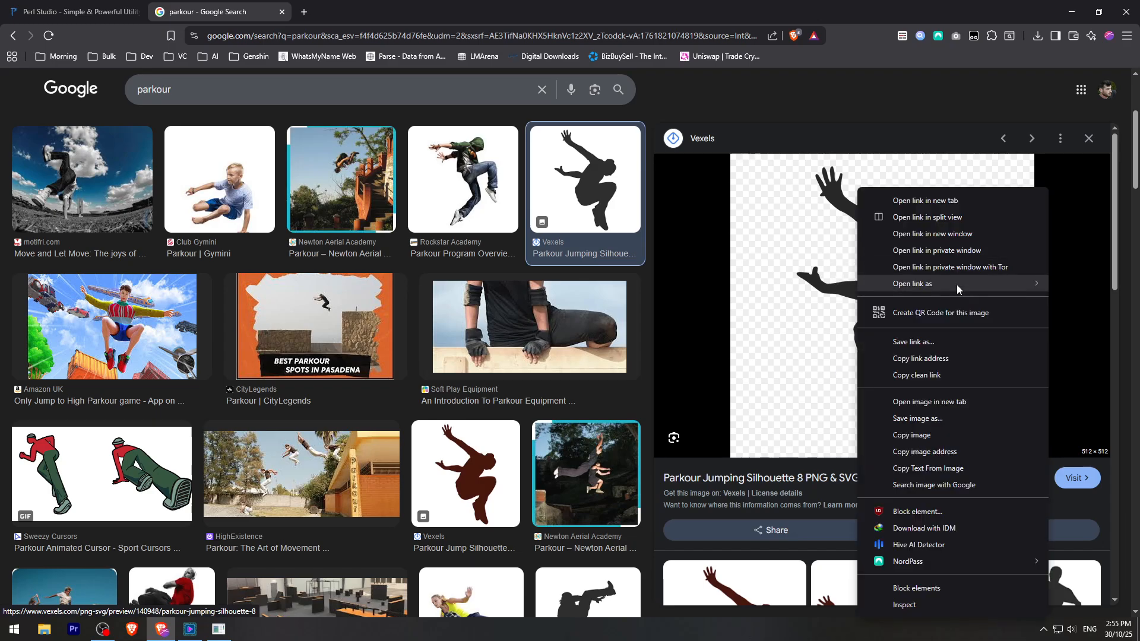
left_click(879, 434)
left_click(190, 629)
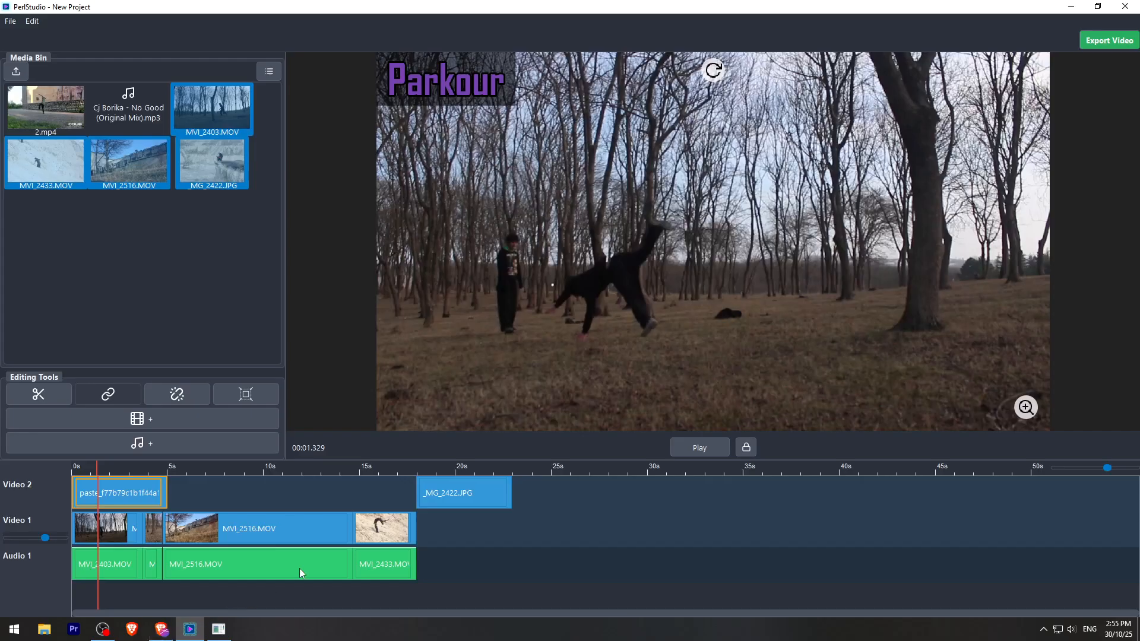
key("ctrl+v")
- Add a third video track and move the pasted silhouette clip to its start, above the Parkour text clip
mouse_move(148, 486)
left_mouse_down()
mouse_move(244, 486)
mouse_move(151, 466)
left_mouse_up()
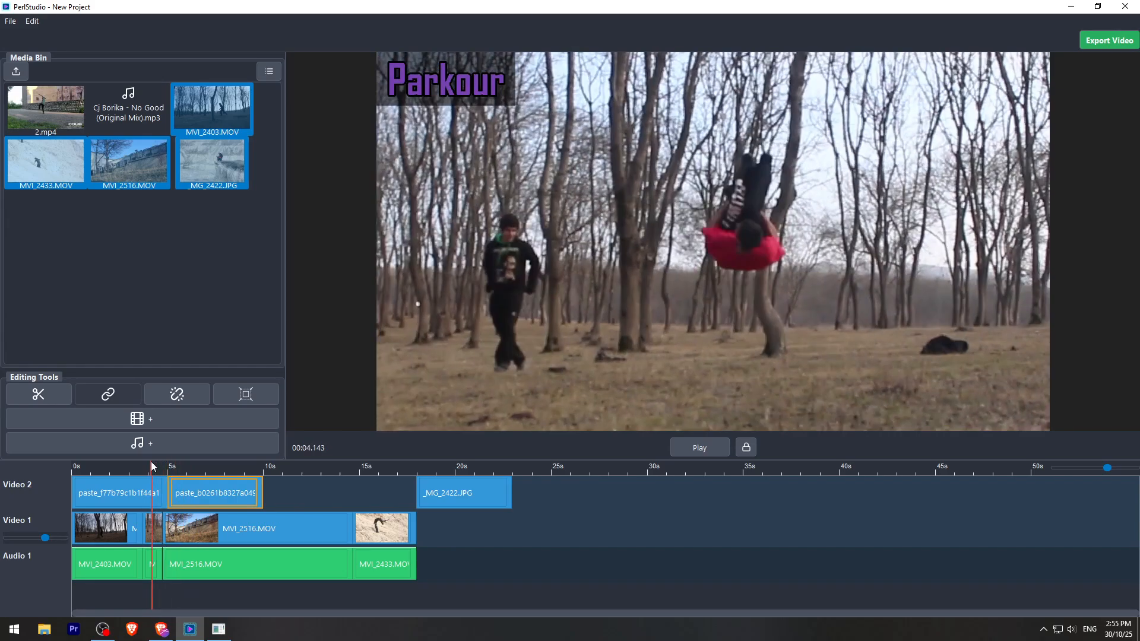
left_click(152, 421)
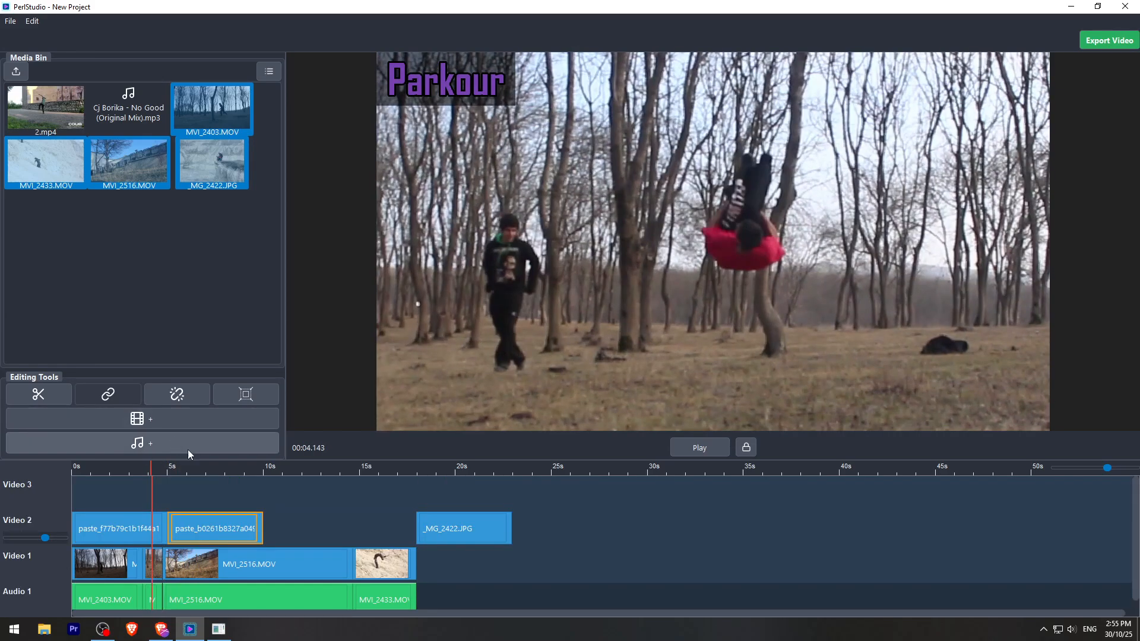
left_click_drag(196, 514, 102, 488)
- Shrink the silhouette to about half its size and place it just beside the Parkour text in the frame
left_click(133, 464)
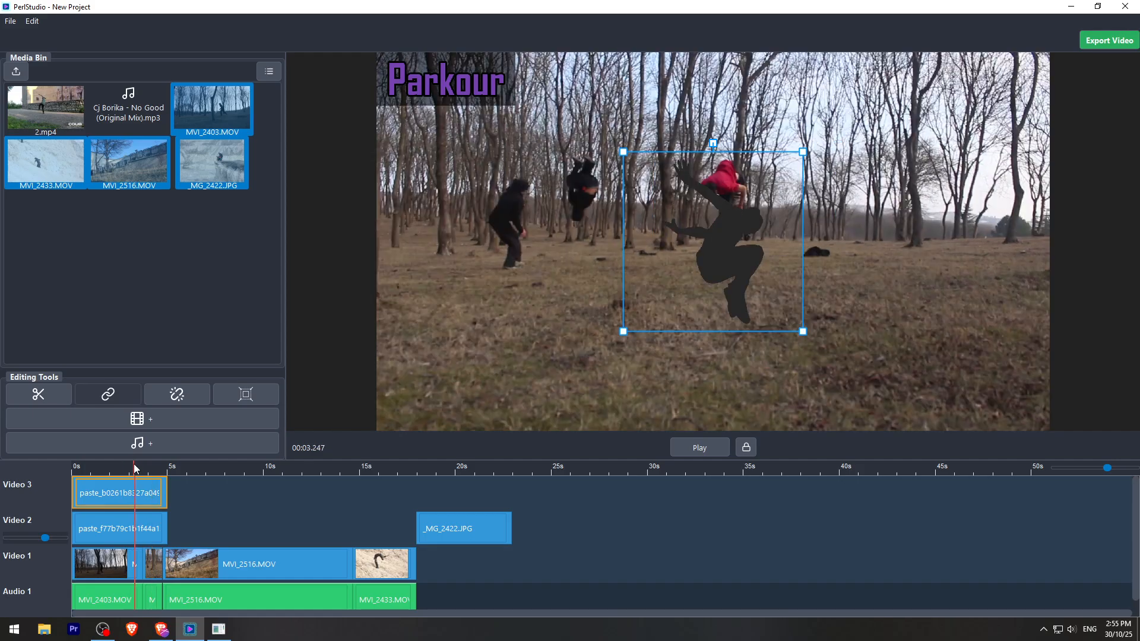
left_click_drag(682, 250, 632, 195)
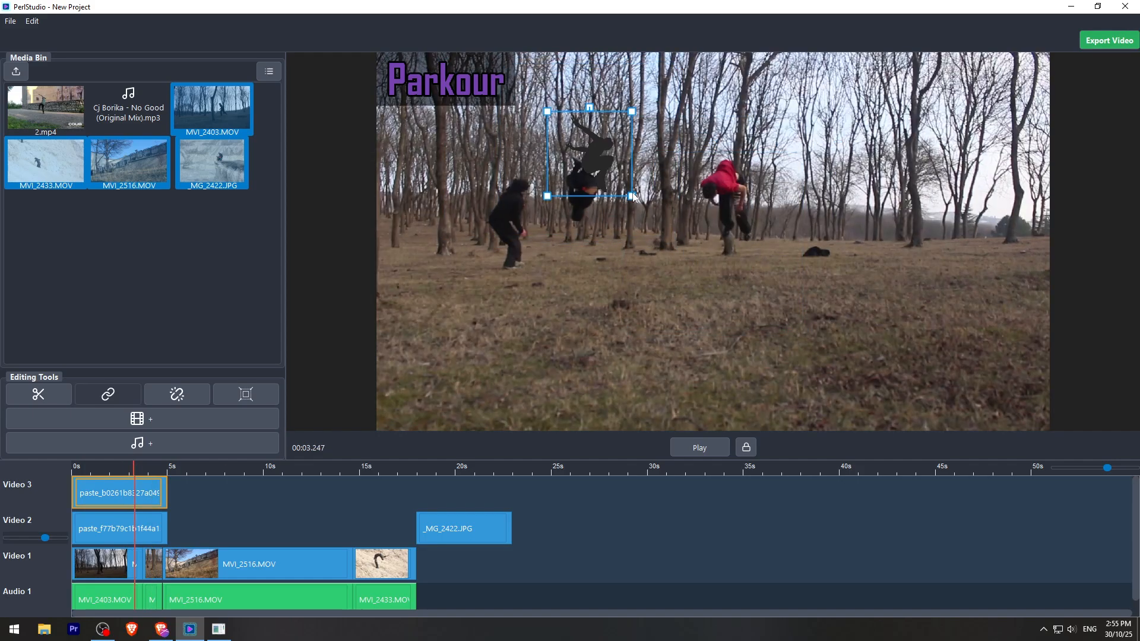
left_click_drag(592, 152, 549, 93)
- Split MVI_2516.MOV at about 10 s, delete its first part and close the gaps around the remaining part
left_click(155, 464)
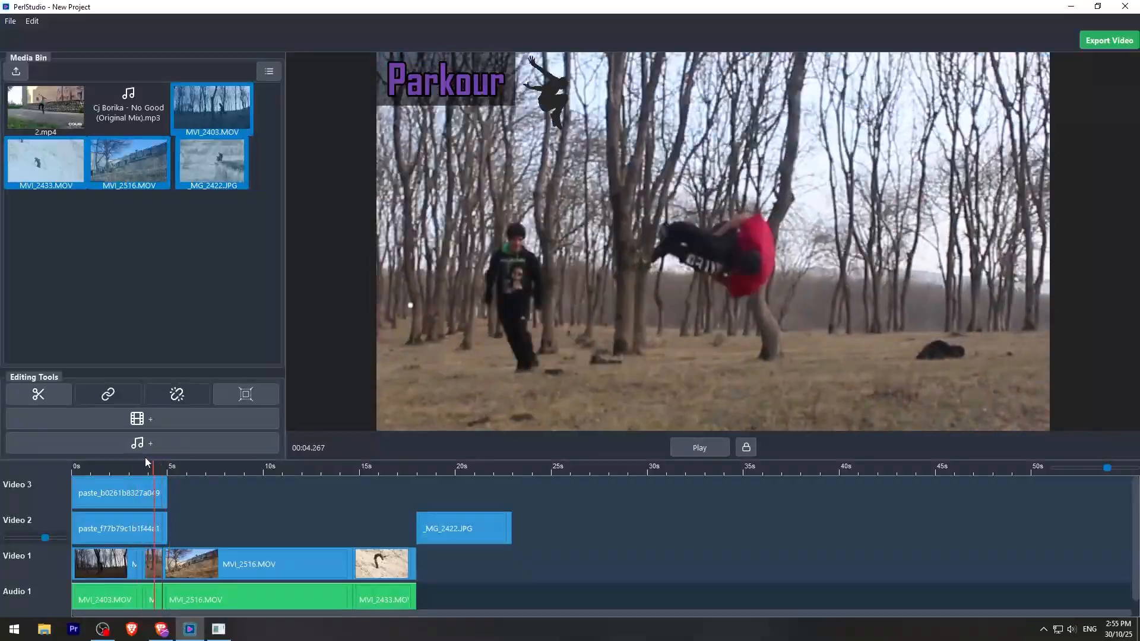
left_click_drag(145, 457, 265, 454)
left_click(260, 565)
key("s")
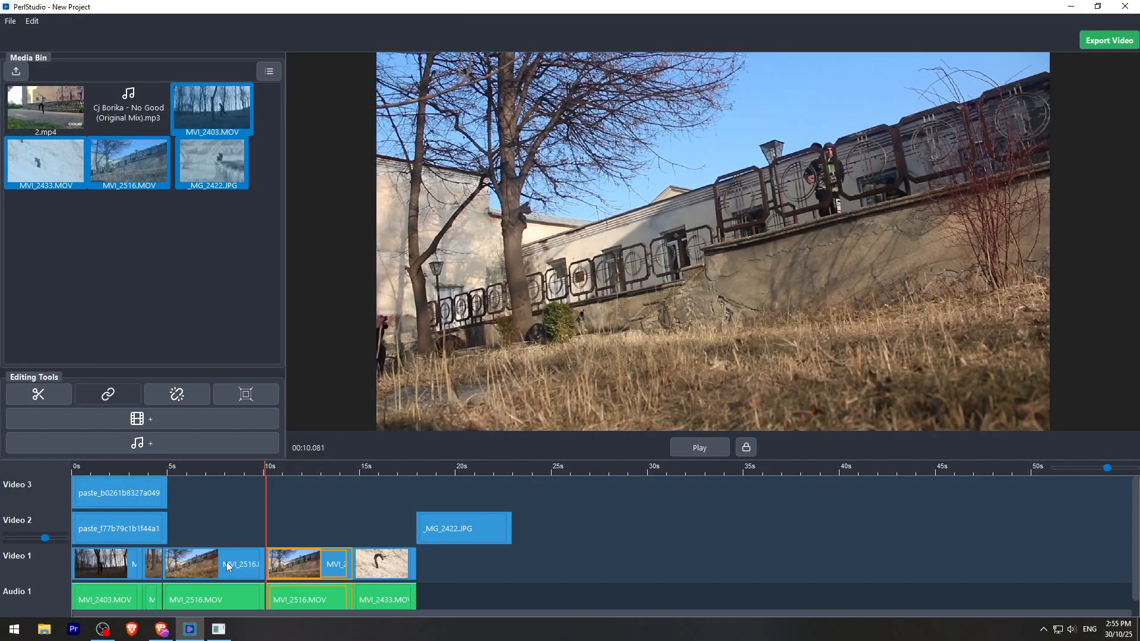
left_click(226, 565)
key("Delete")
left_click(219, 568)
key("Delete")
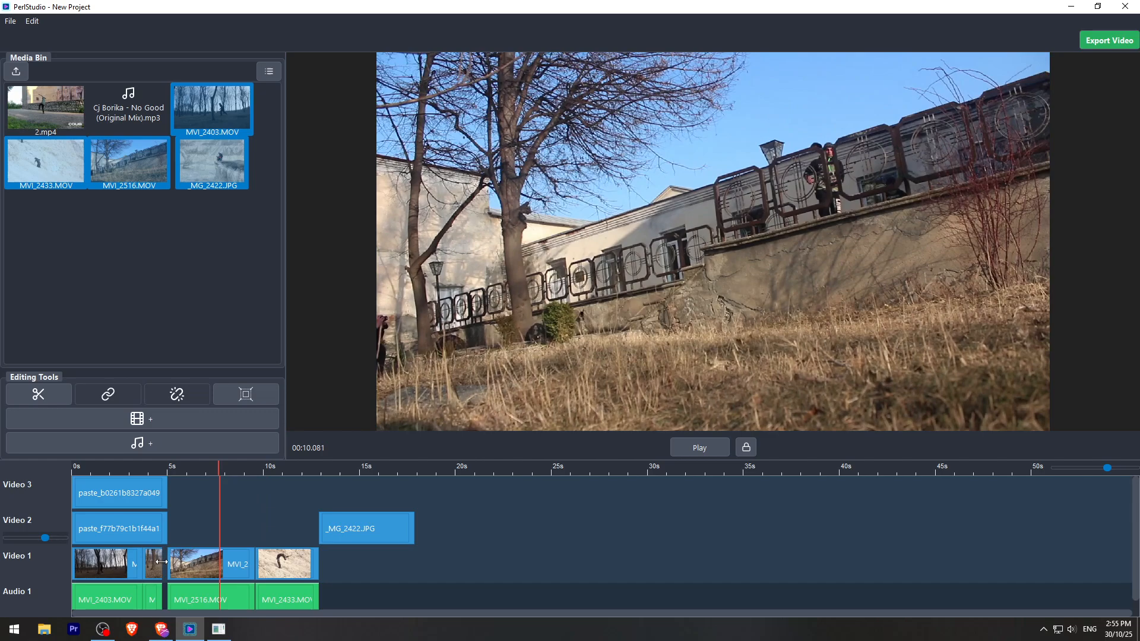
left_click_drag(177, 564, 171, 564)
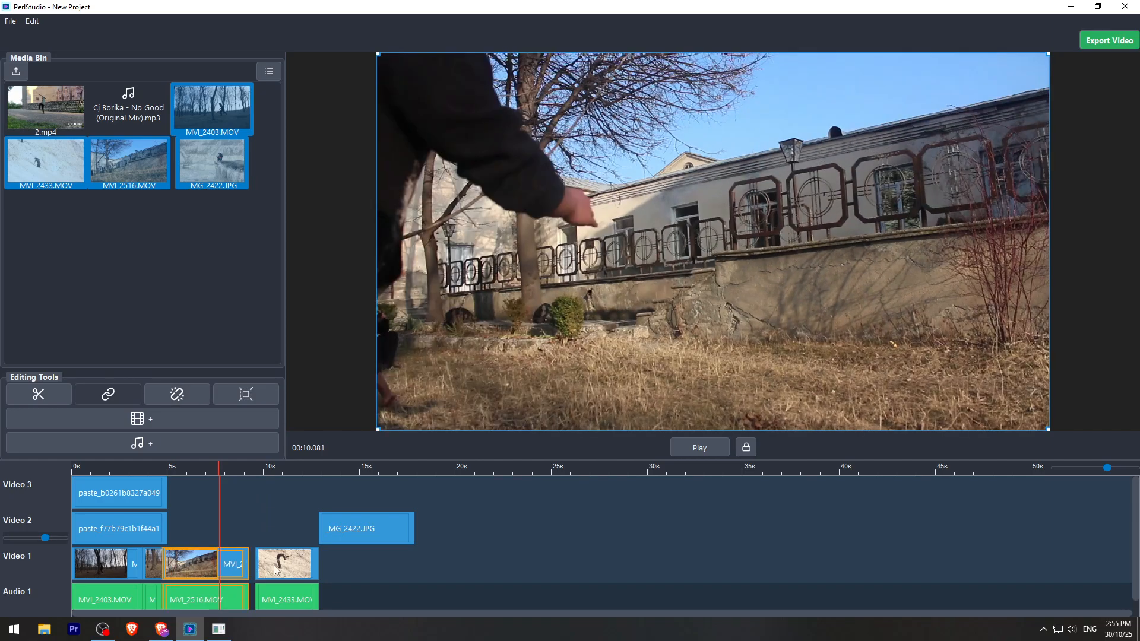
left_click_drag(275, 571, 265, 570)
- Cut off the end of MVI_2516.MOV after about 7.1 s and close the gap it leaves
left_click(211, 469)
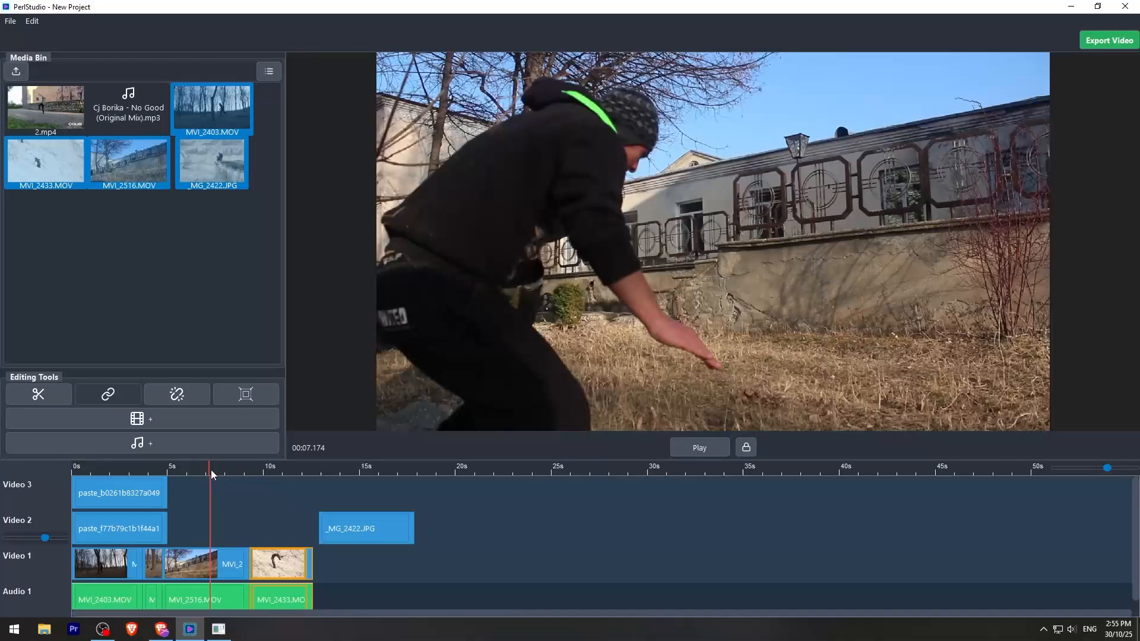
left_click(219, 565)
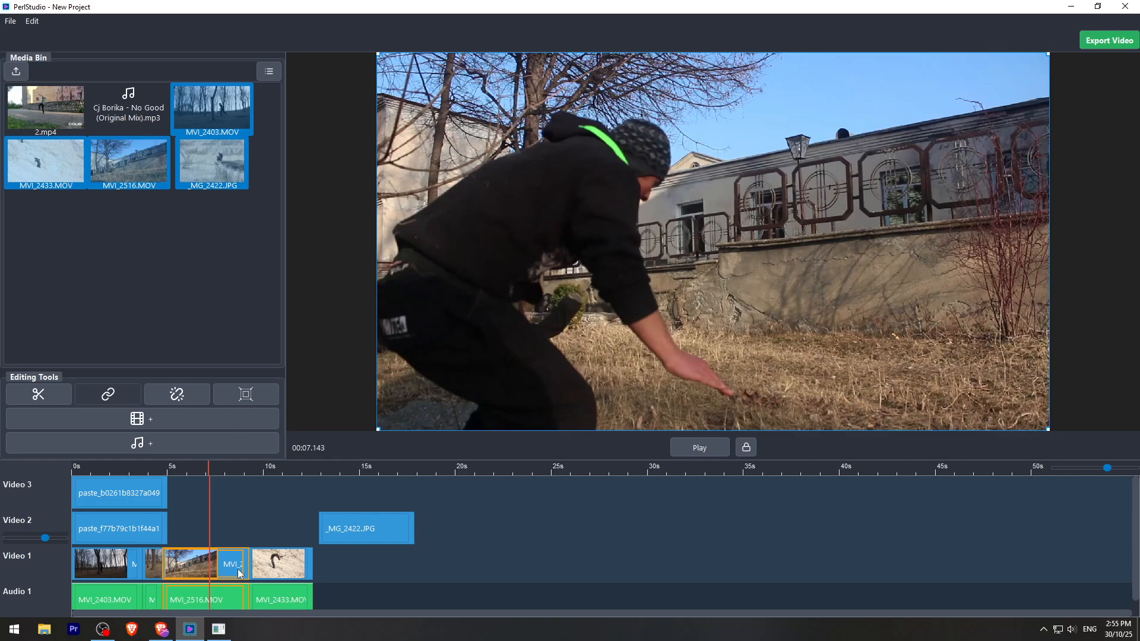
key("Delete")
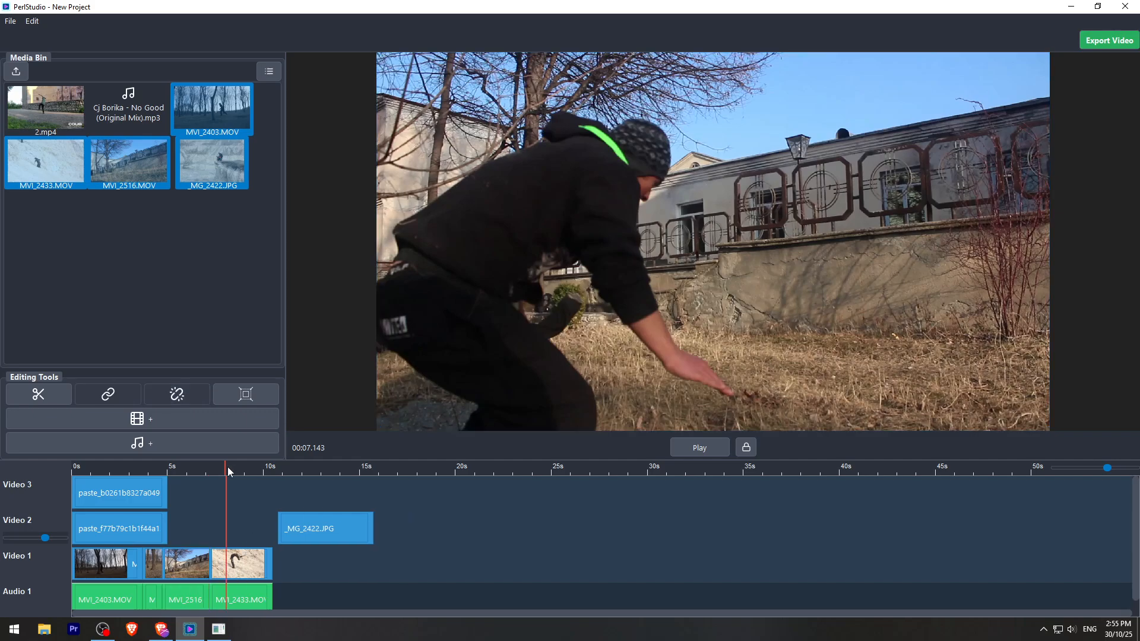
- Trim the end of MVI_2433.MOV after about 8.2 s and move _MG_2422.JPG to start directly where it ends
mouse_move(227, 469)
left_mouse_down()
mouse_move(216, 471)
mouse_move(229, 473)
left_mouse_up()
left_click(241, 572)
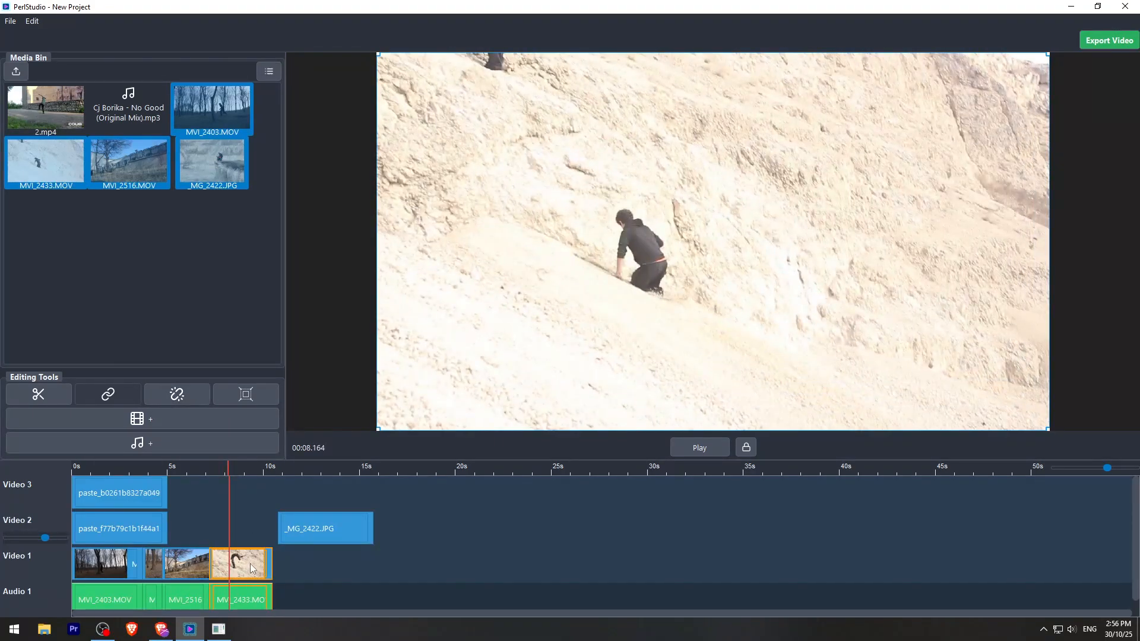
key("s")
left_click(251, 564)
key("Delete")
left_click_drag(304, 532, 257, 532)
- Unlink the audio from the Video 1 clips and delete all their original sound from Audio 1
left_click(117, 560)
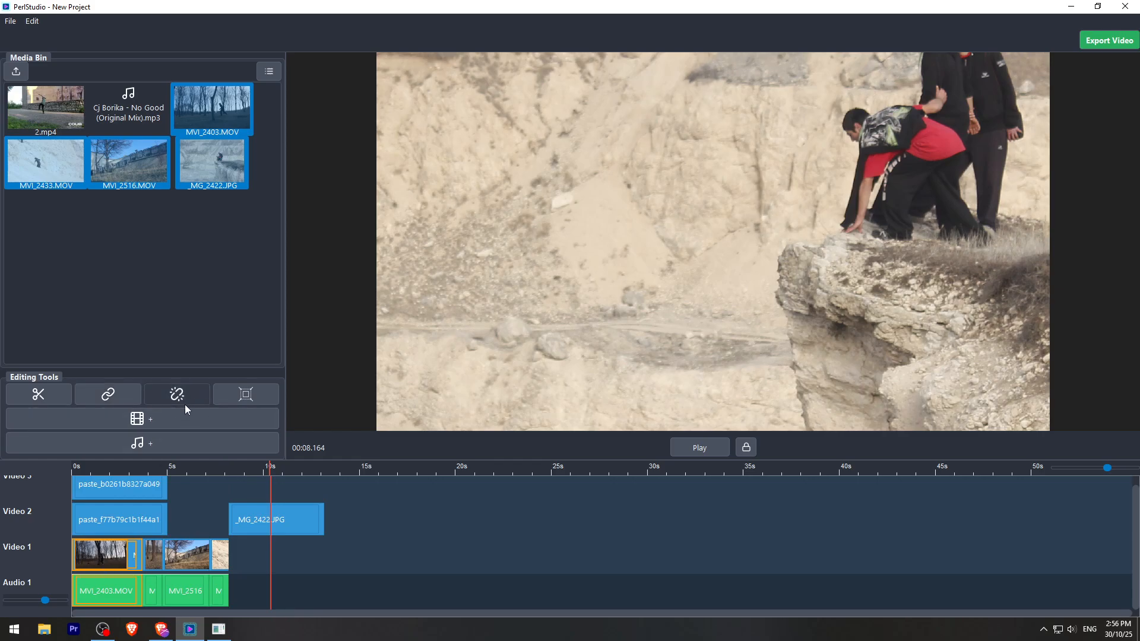
left_click(154, 554)
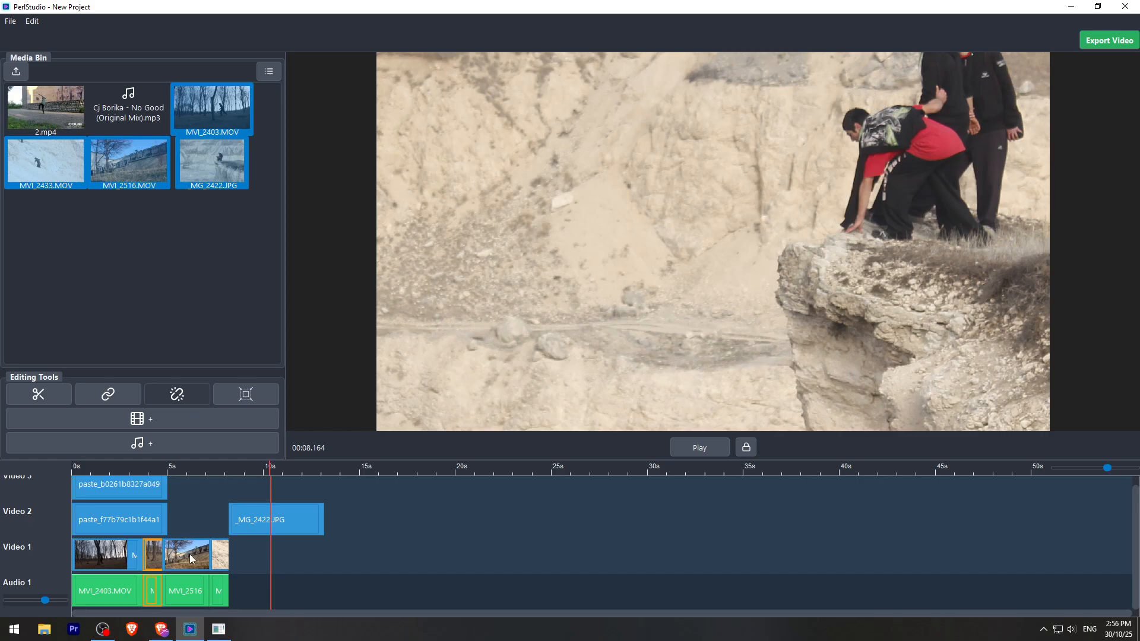
left_click(220, 555)
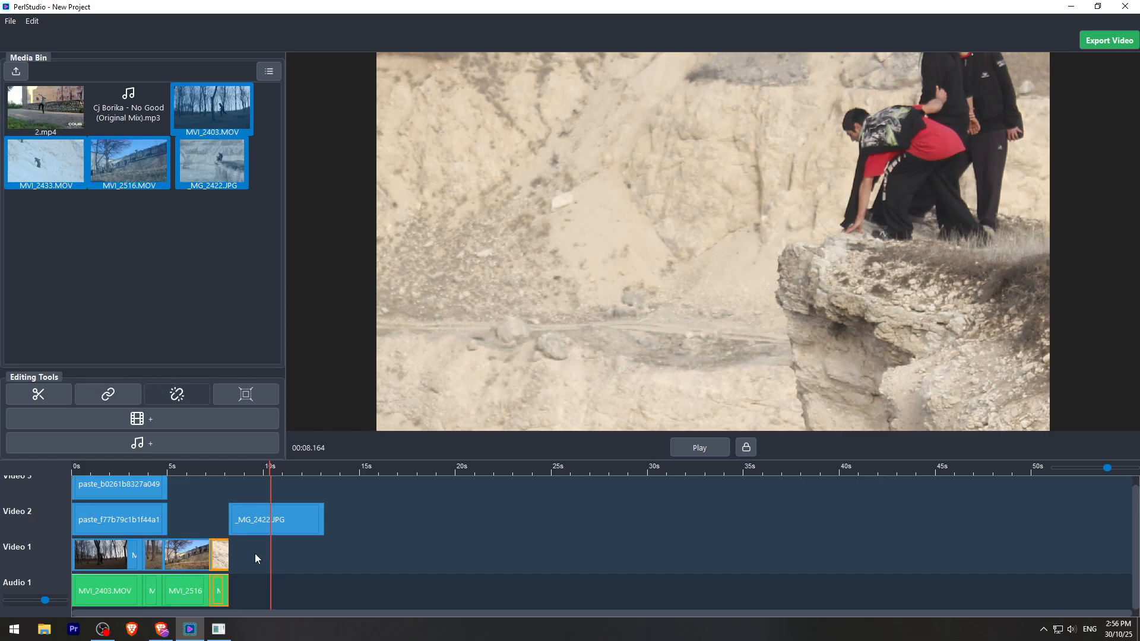
left_click(313, 593)
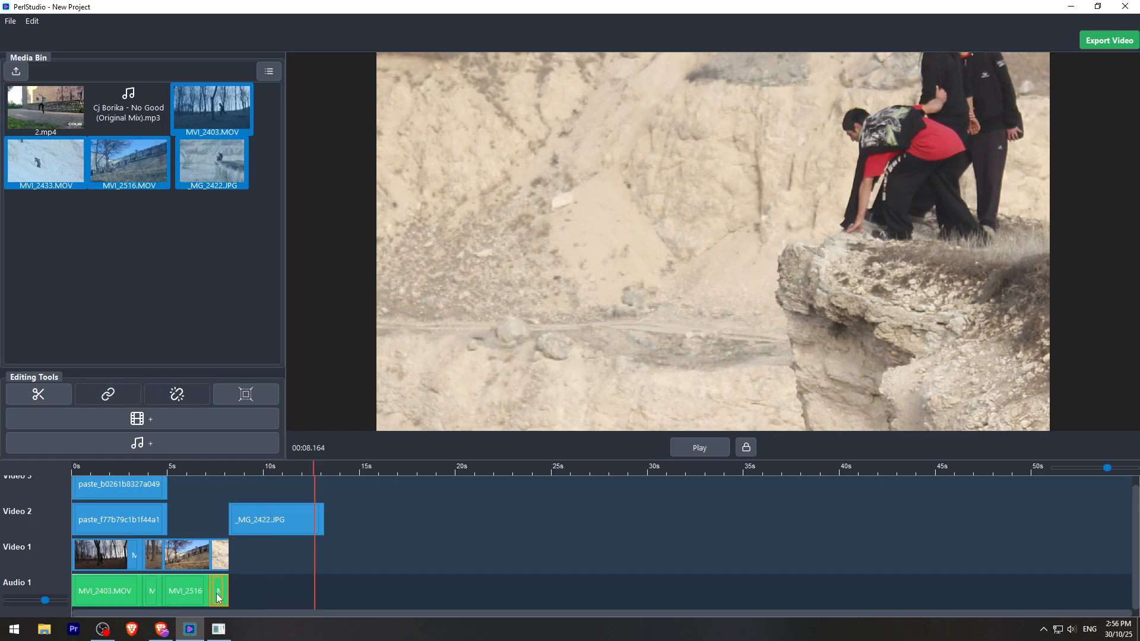
key("Delete")
left_click(195, 593)
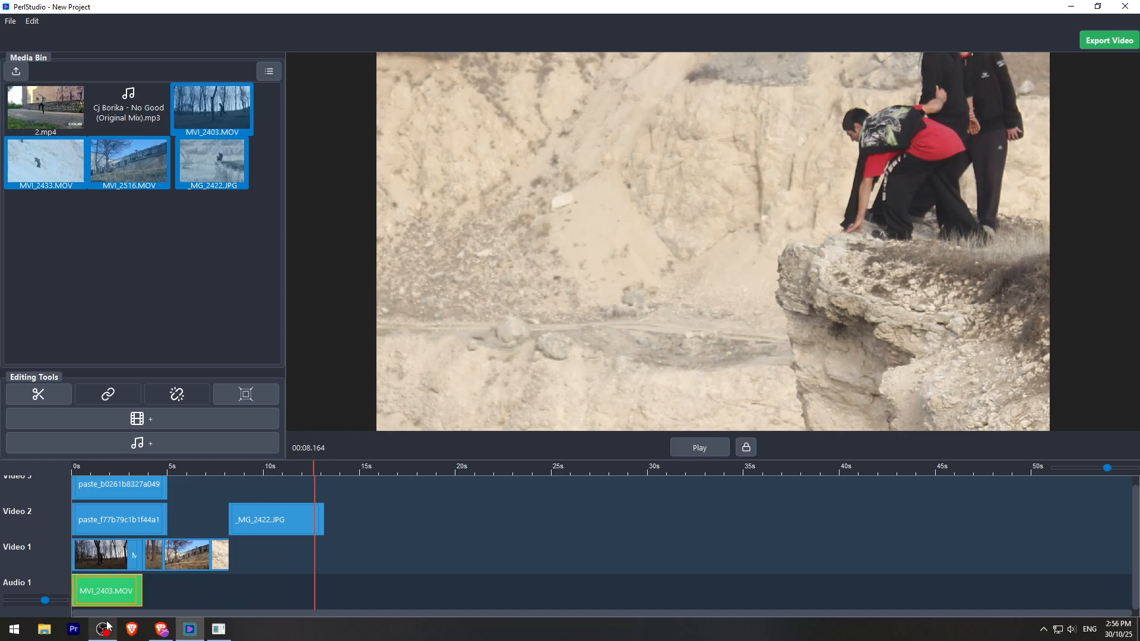
key("Delete")
- Add Cj Borika - No Good (Original Mix).mp3 to Audio 1 and remove everything before about 2:41.6
left_click(265, 202)
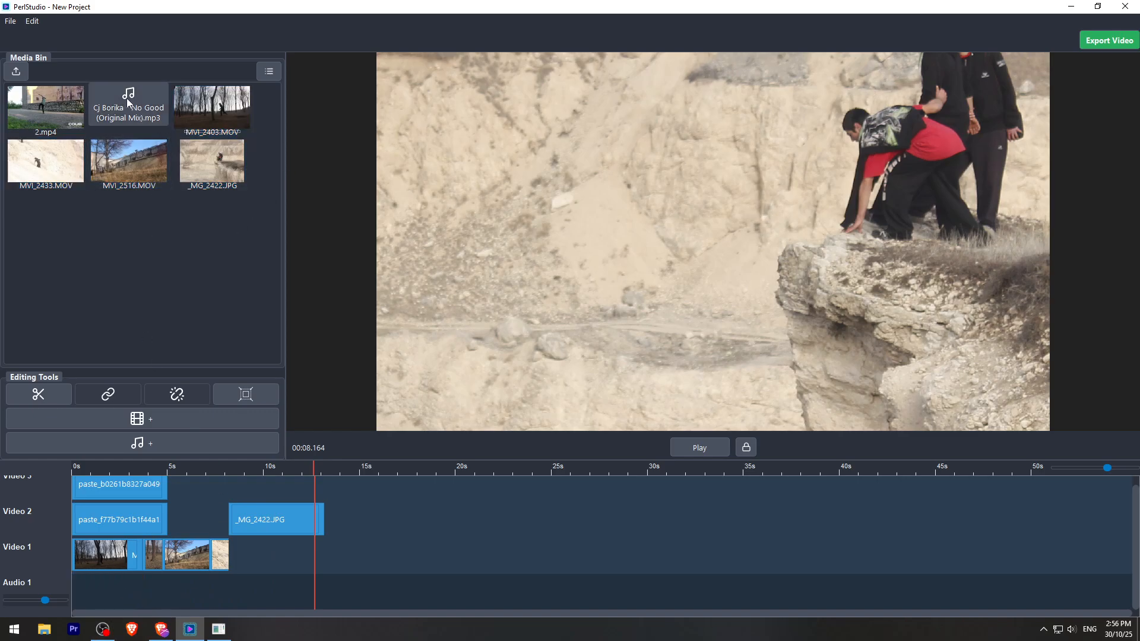
left_click_drag(126, 97, 136, 590)
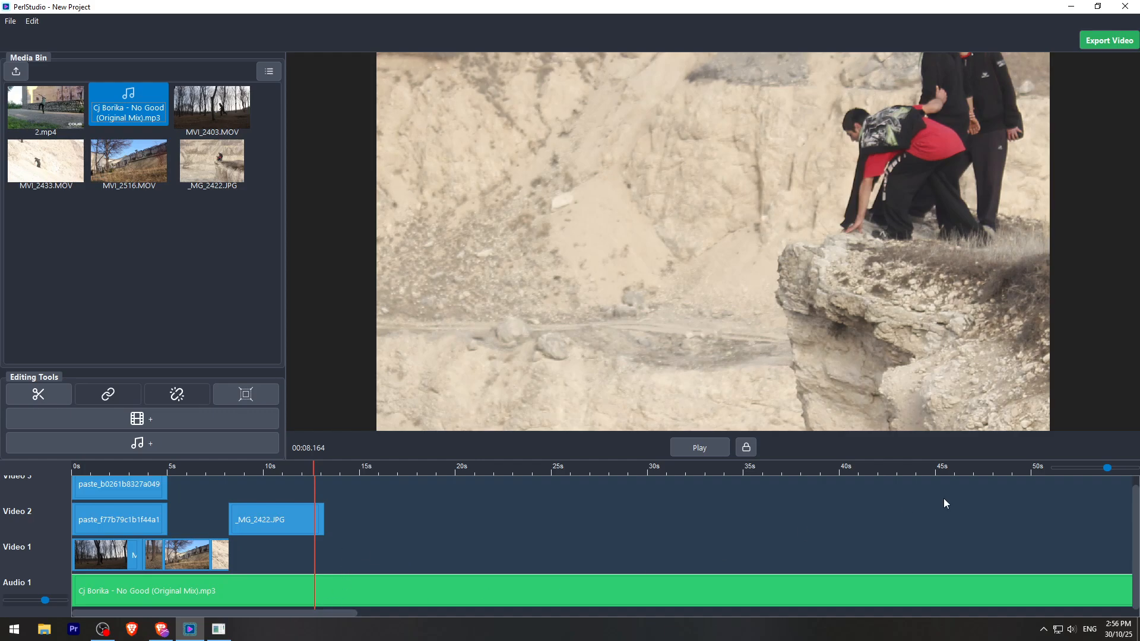
left_click_drag(1114, 467, 1087, 469)
left_click_drag(511, 469, 510, 470)
left_click(508, 592)
key("s")
left_click(459, 588)
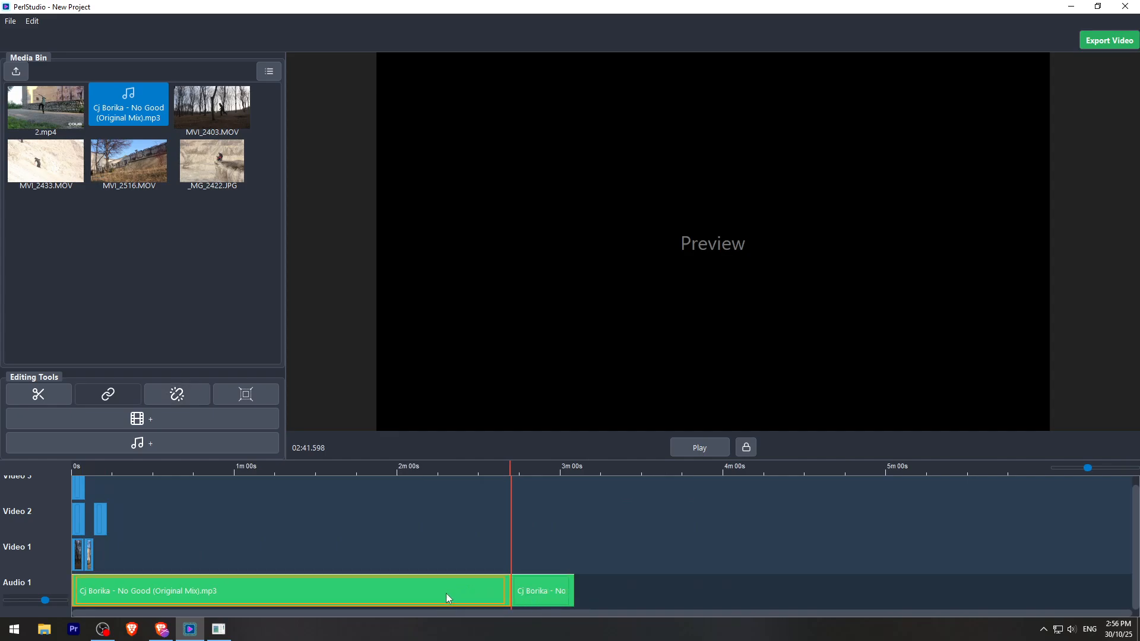
key("Delete")
left_click(322, 598)
key("Delete")
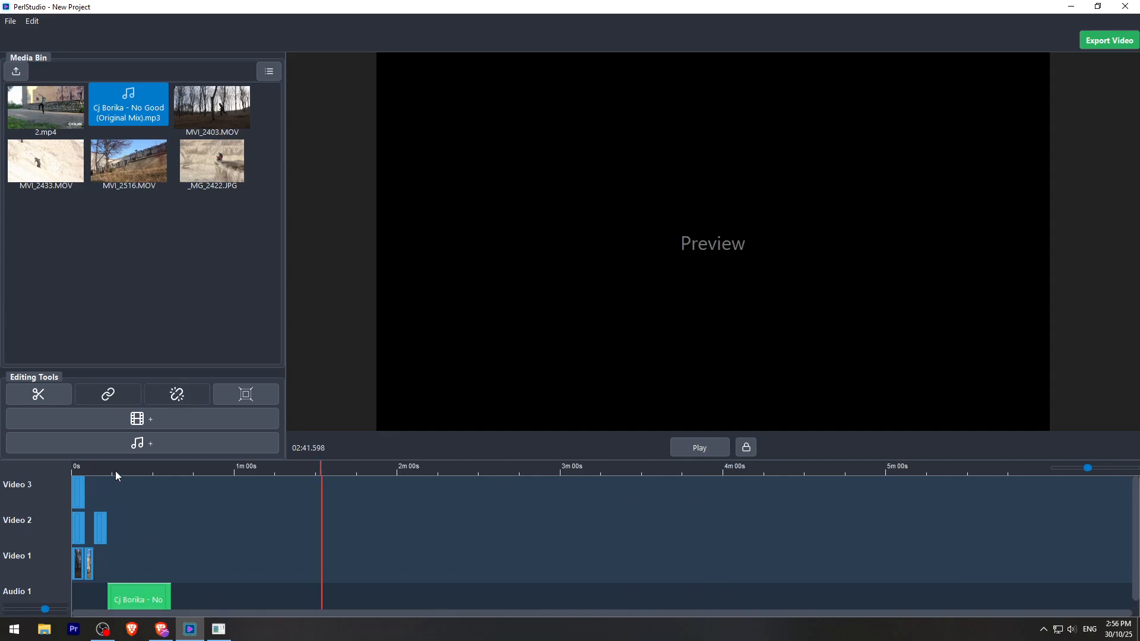
- Move the remaining part of the song to the start of Audio 1
left_click_drag(115, 471, 71, 471)
left_click_drag(1097, 473, 1108, 469)
scroll(428, 572, "down", 1)
scroll(367, 566, "up", 1)
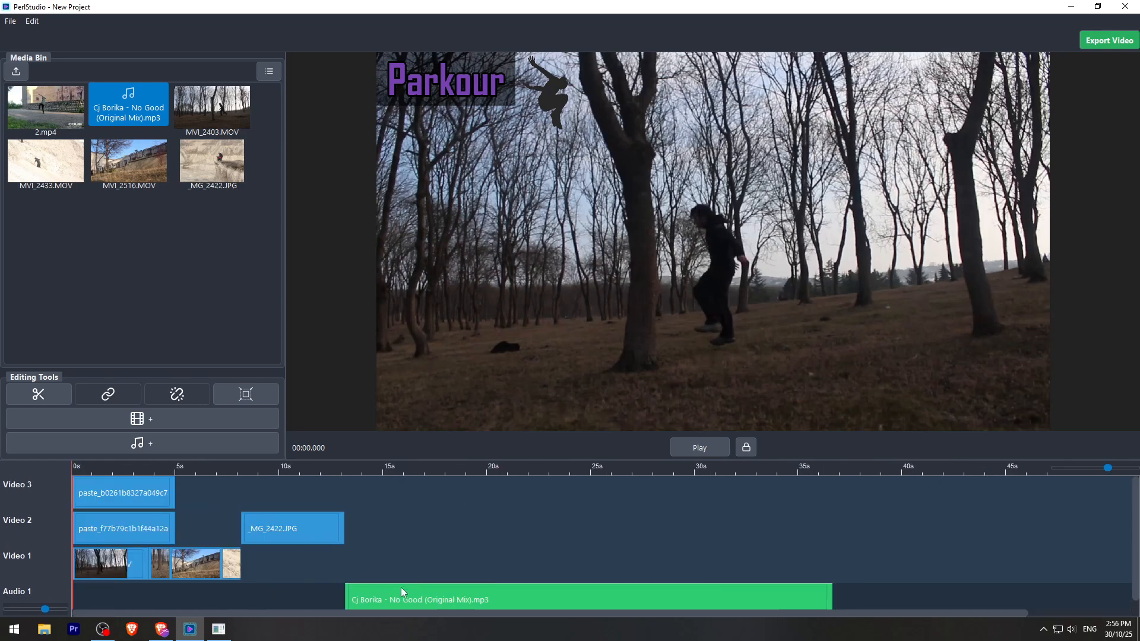
left_click_drag(401, 586, 123, 603)
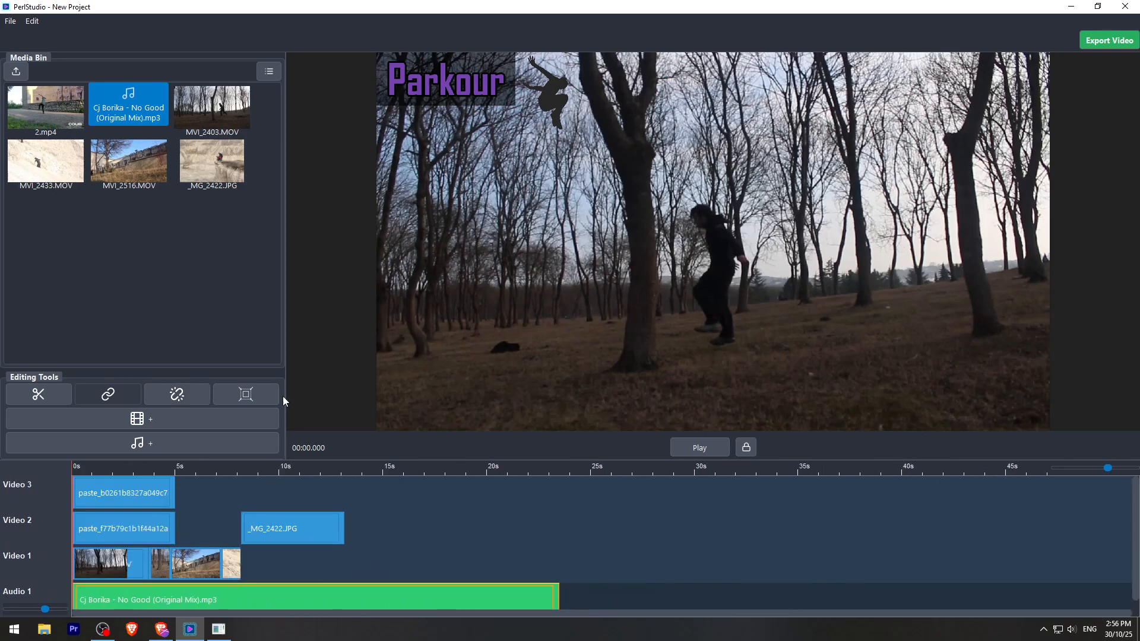
- Place 2.mp4 on Video 1 at about 26 s, clear of the music on Audio 1
left_click_drag(46, 107, 404, 554)
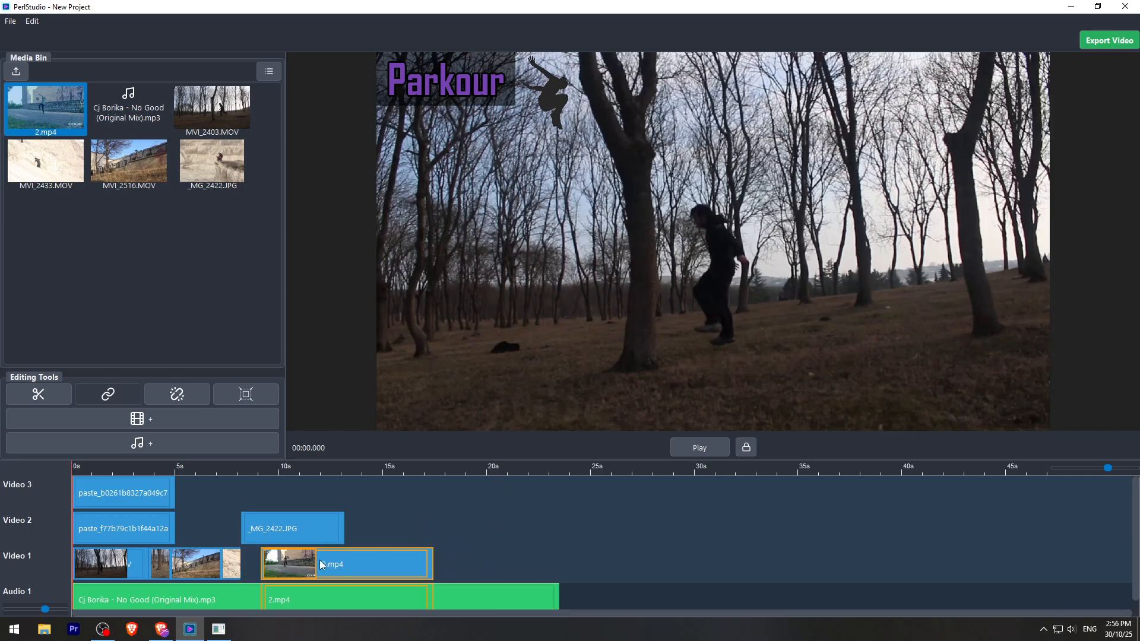
left_click_drag(319, 560, 667, 554)
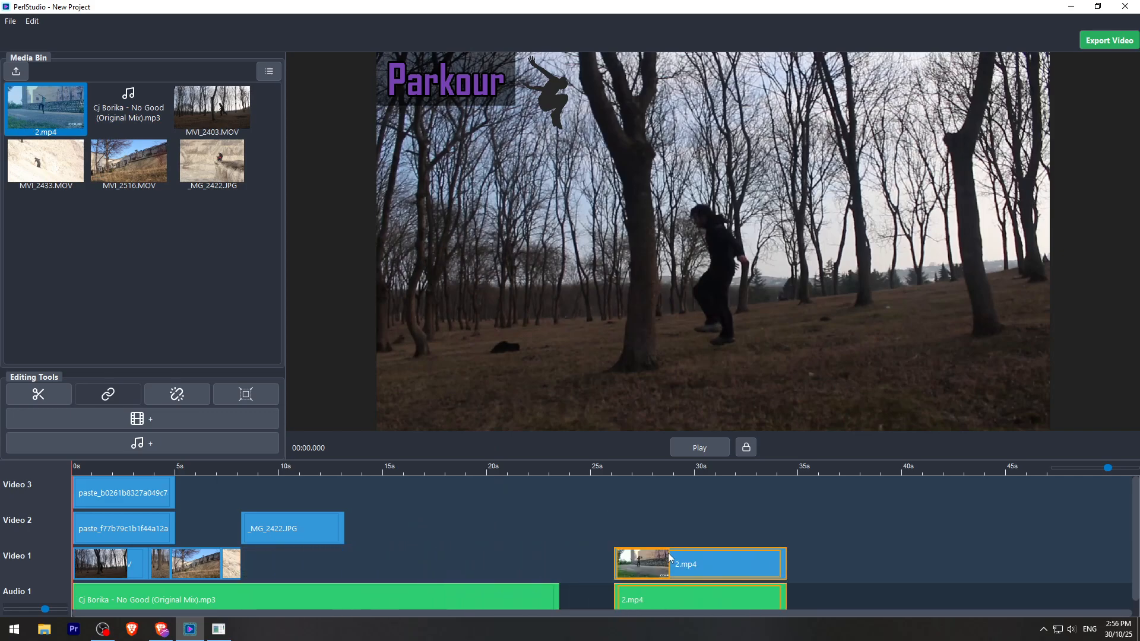
key("Delete")
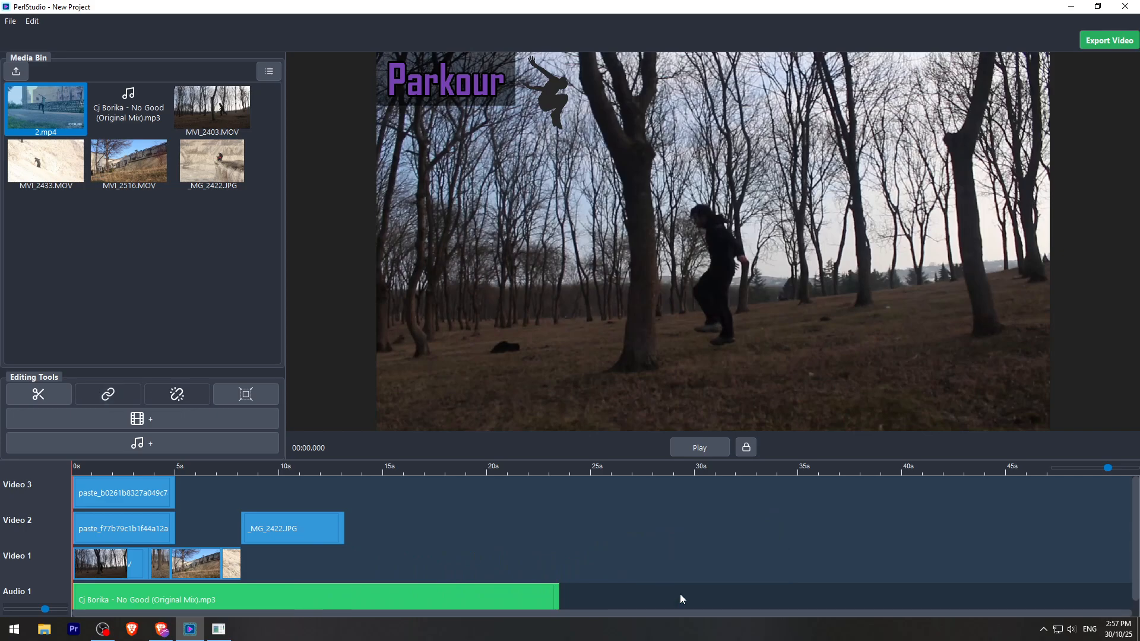
key("ctrl+z")
- Delete the audio of 2.mp4 and move its video to start where _MG_2422.JPG ends, at about 13 s
left_click(874, 571)
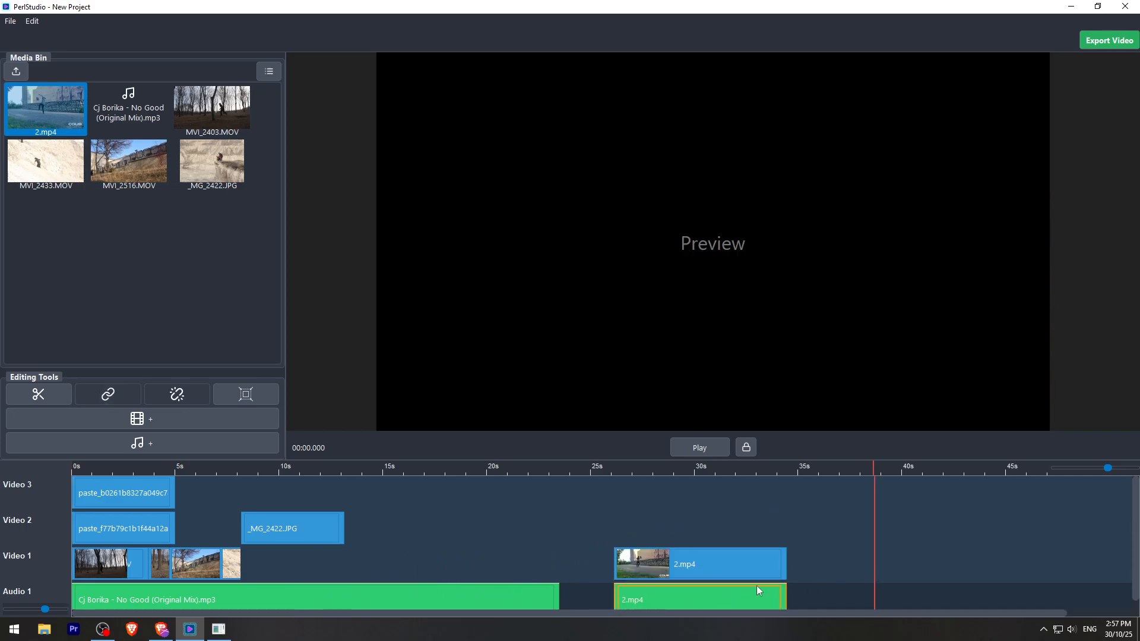
key("Delete")
left_click_drag(692, 558, 374, 564)
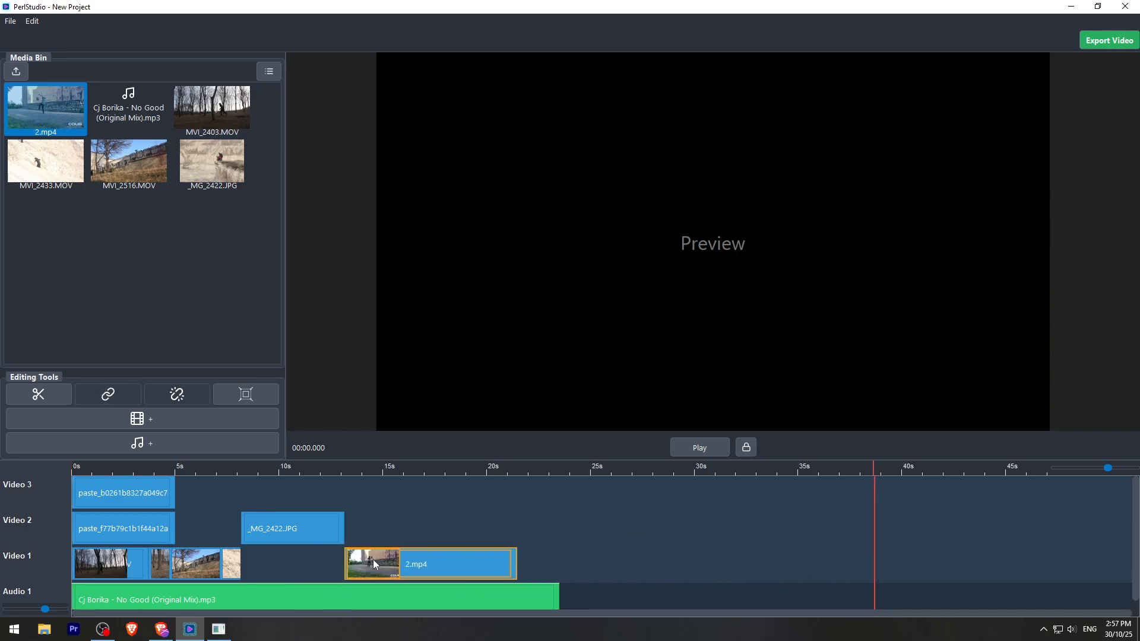
- Move _MG_2422.JPG to about 17.6 s on Video 2 and 2.mp4 to about 15.1 s on Video 1
left_click_drag(297, 528, 572, 528)
left_click_drag(396, 564, 291, 564)
left_click_drag(555, 529, 477, 529)
left_click_drag(290, 562, 435, 562)
- Extend the rock-slope clip on Video 1 to end at about 10.7 s and move 2.mp4 directly behind it
left_click(231, 500)
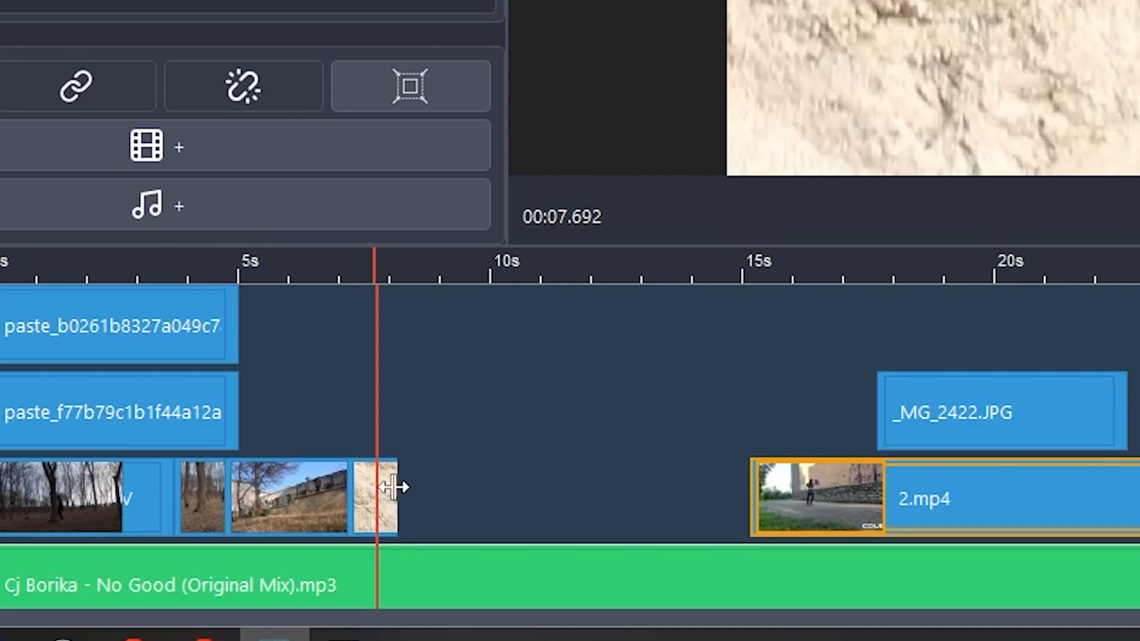
left_click_drag(402, 487, 380, 474)
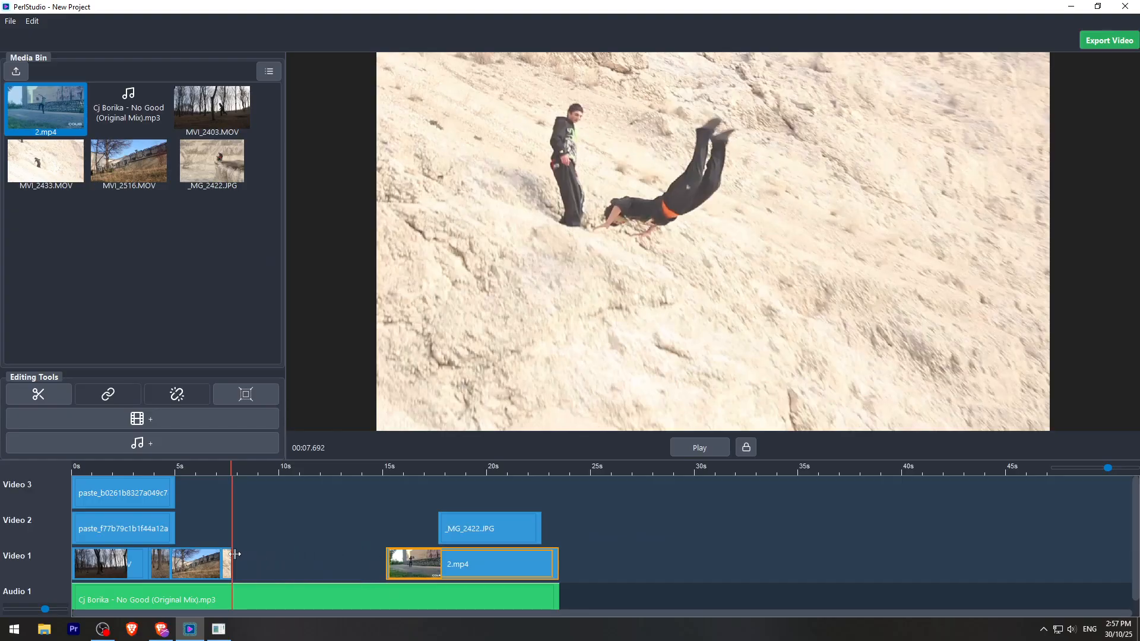
left_click_drag(235, 553, 294, 558)
left_click_drag(423, 561, 323, 562)
- Split 2.mp4 at 00:13.641, delete the part after the cut, and move _MG_2422.JPG to start at the cut
left_click_drag(450, 527, 478, 528)
mouse_move(348, 469)
left_mouse_down()
mouse_move(330, 468)
mouse_move(354, 469)
left_mouse_up()
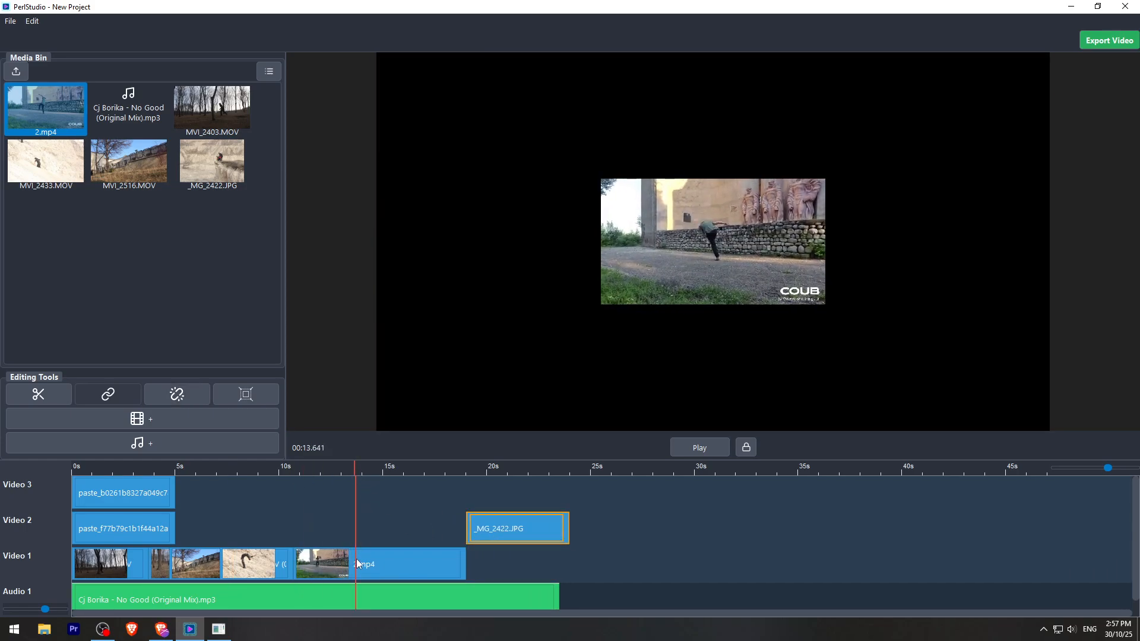
left_click(394, 565)
key("s")
key("Delete")
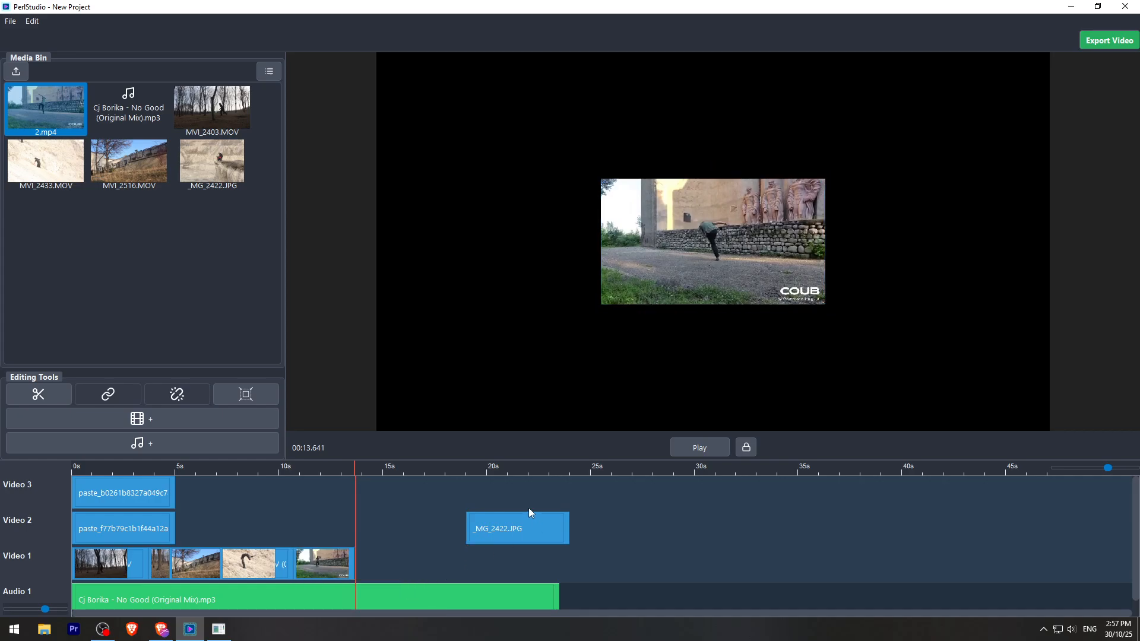
left_click_drag(528, 512, 389, 532)
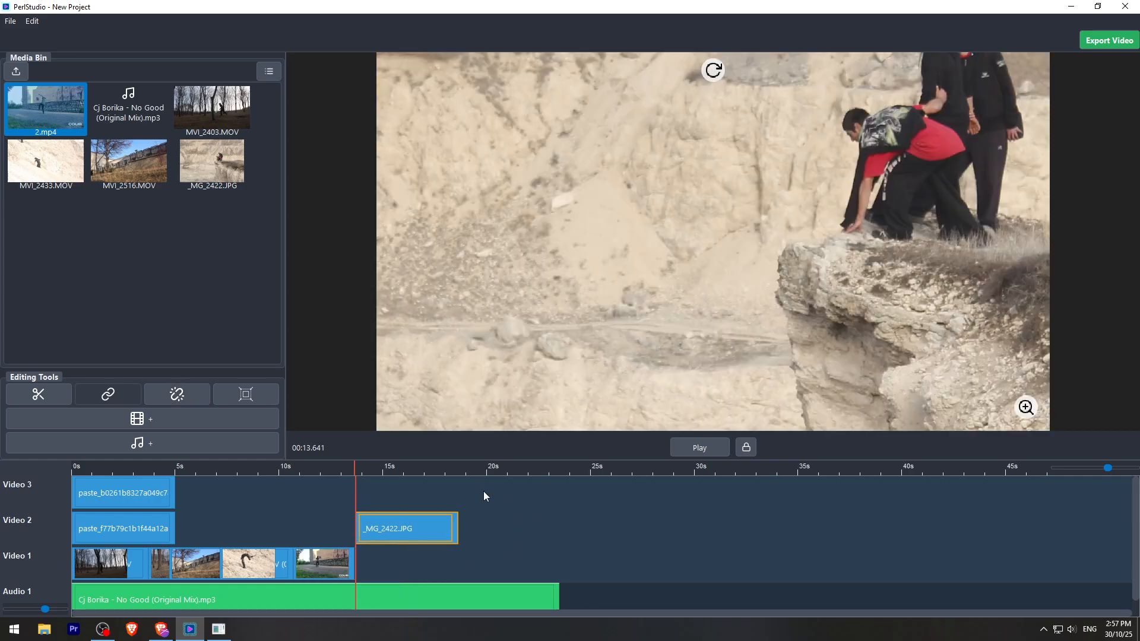
- Split the song at 00:02.516, delete the part before the cut and move the remainder to the start of Audio 1
left_click(456, 470)
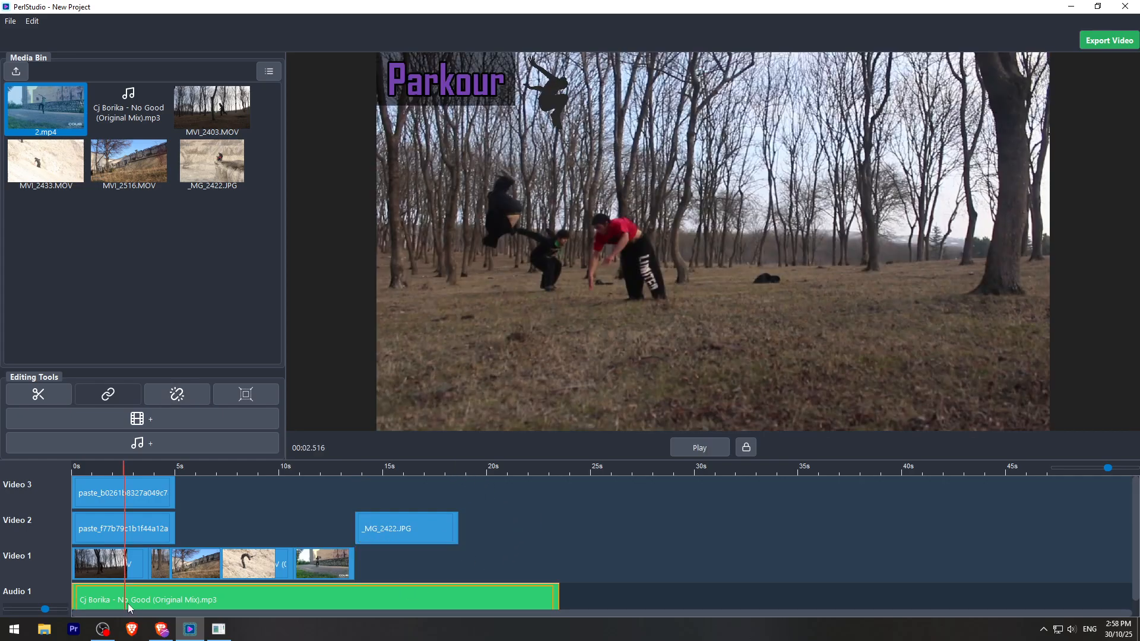
key("s")
left_click(99, 590)
key("Delete")
left_click_drag(146, 599, 84, 596)
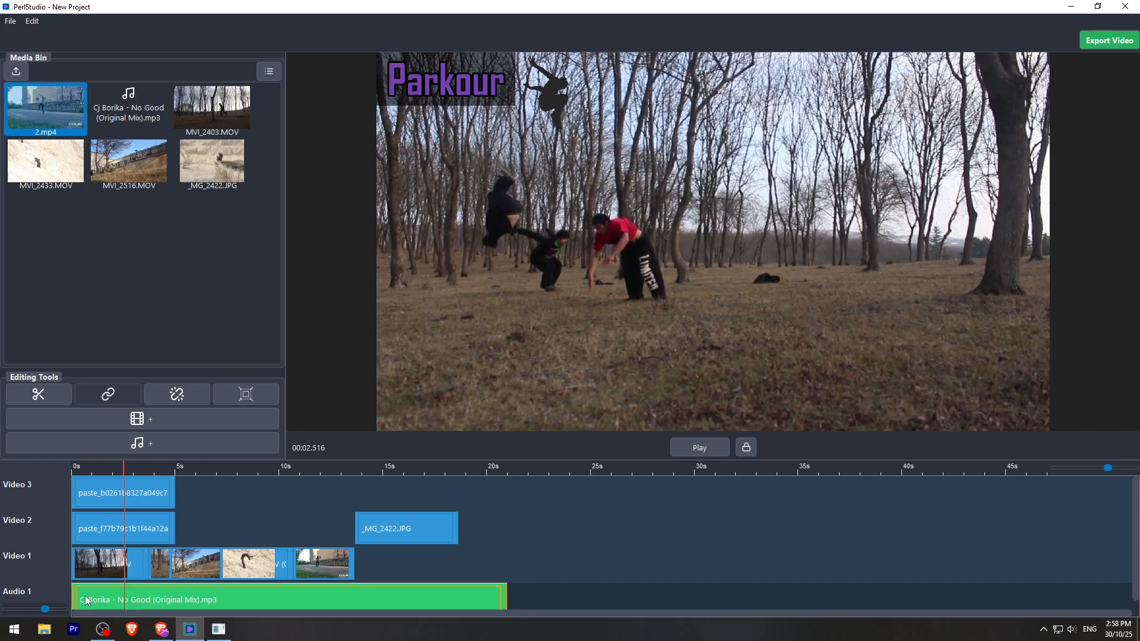
- Extend _MG_2422.JPG to the end of the song at about 21 s and scale the photo to fill the preview frame
left_click(402, 472)
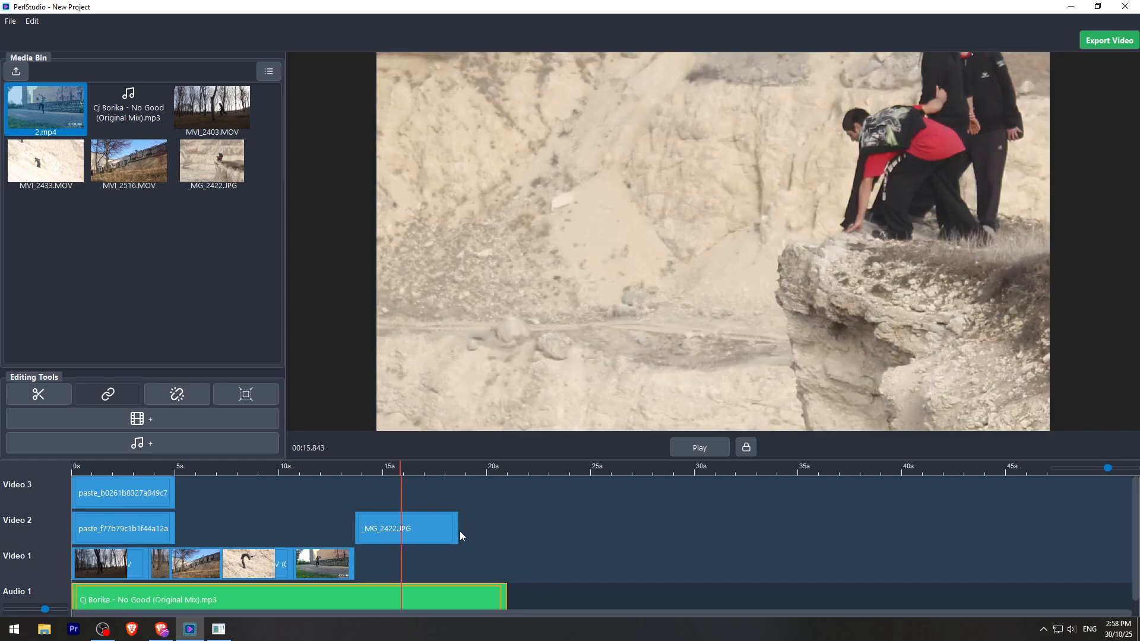
left_click_drag(459, 530, 501, 529)
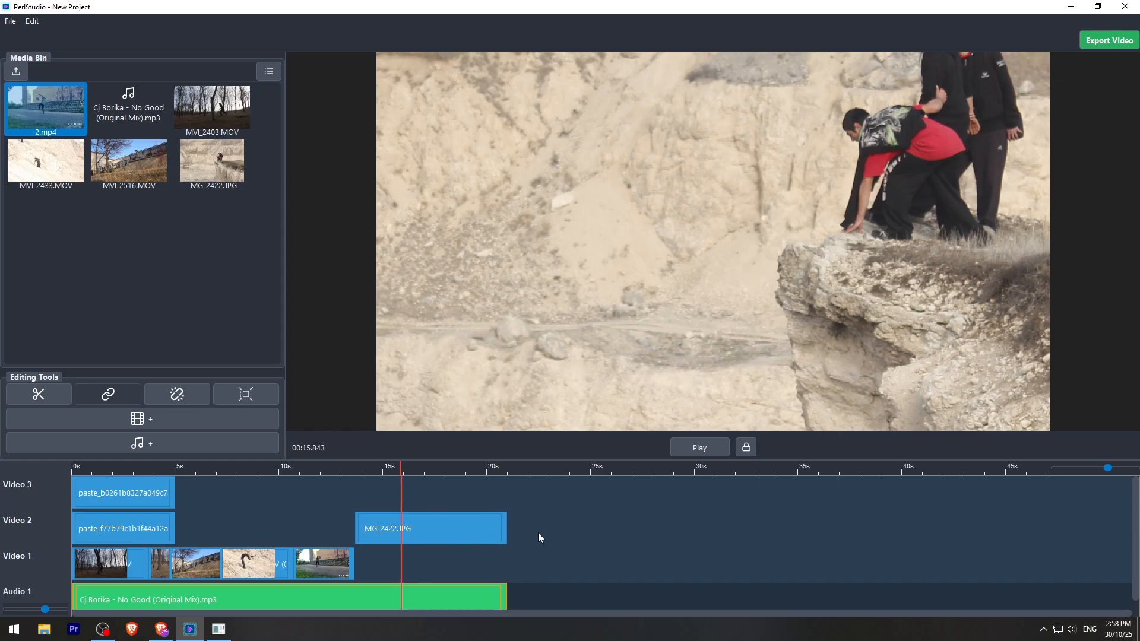
left_click(889, 231)
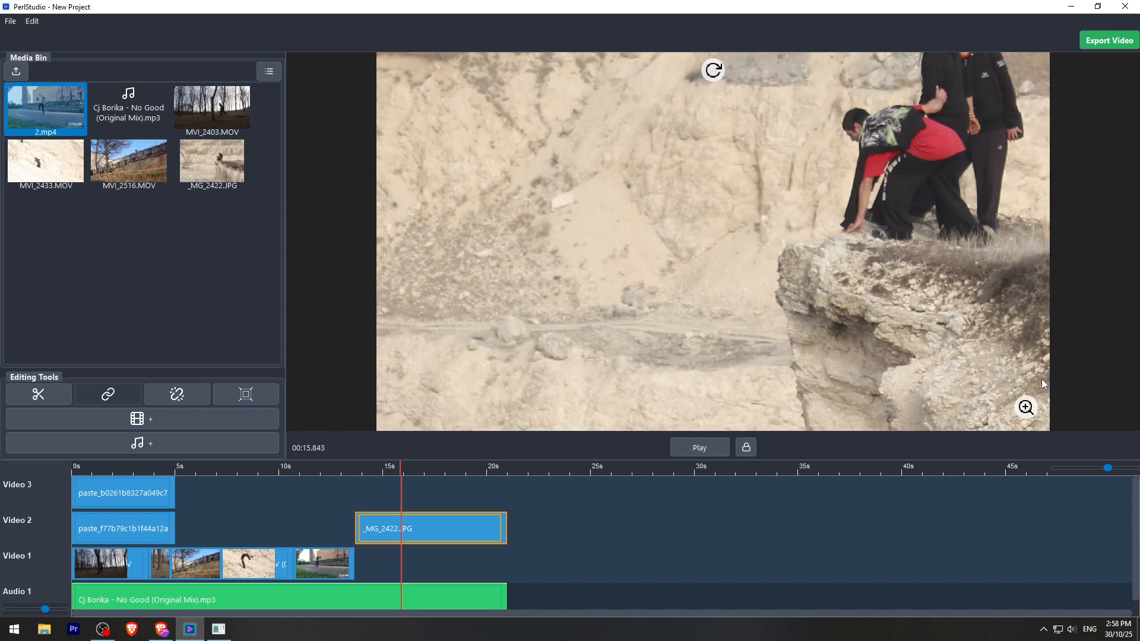
left_click(1026, 407)
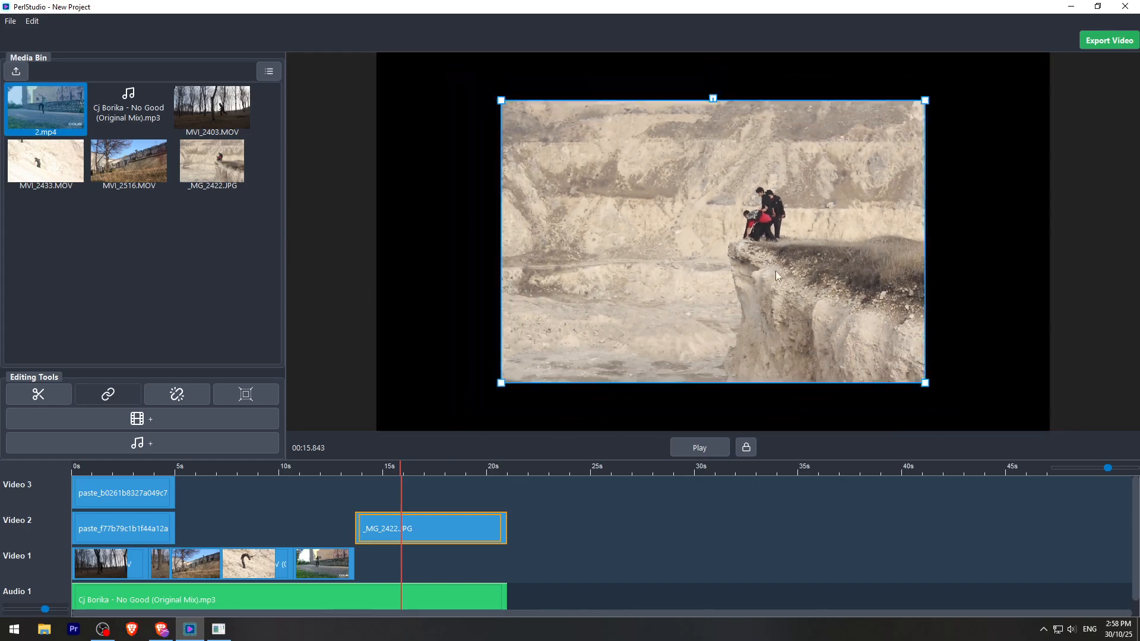
left_click_drag(775, 272, 1046, 405)
- Scale 2.mp4 up at about 11.5 s until it fills the whole preview frame
left_click_drag(402, 466, 311, 458)
left_click(823, 299)
left_click_drag(829, 313, 1136, 397)
left_click_drag(1006, 323, 1051, 363)
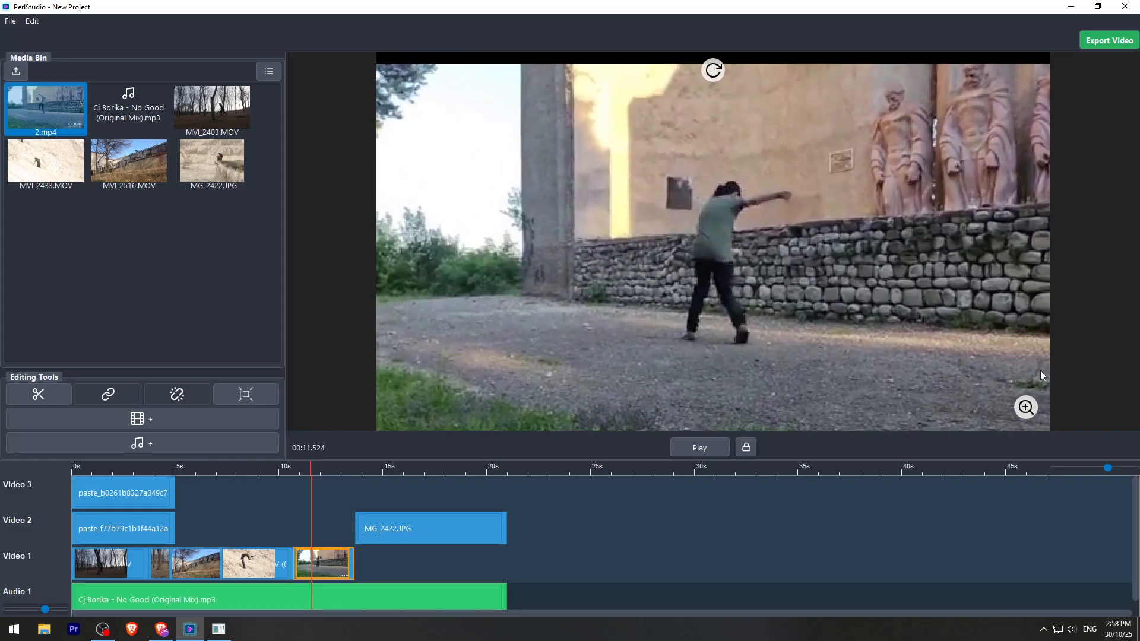
left_click_drag(1022, 412, 1060, 407)
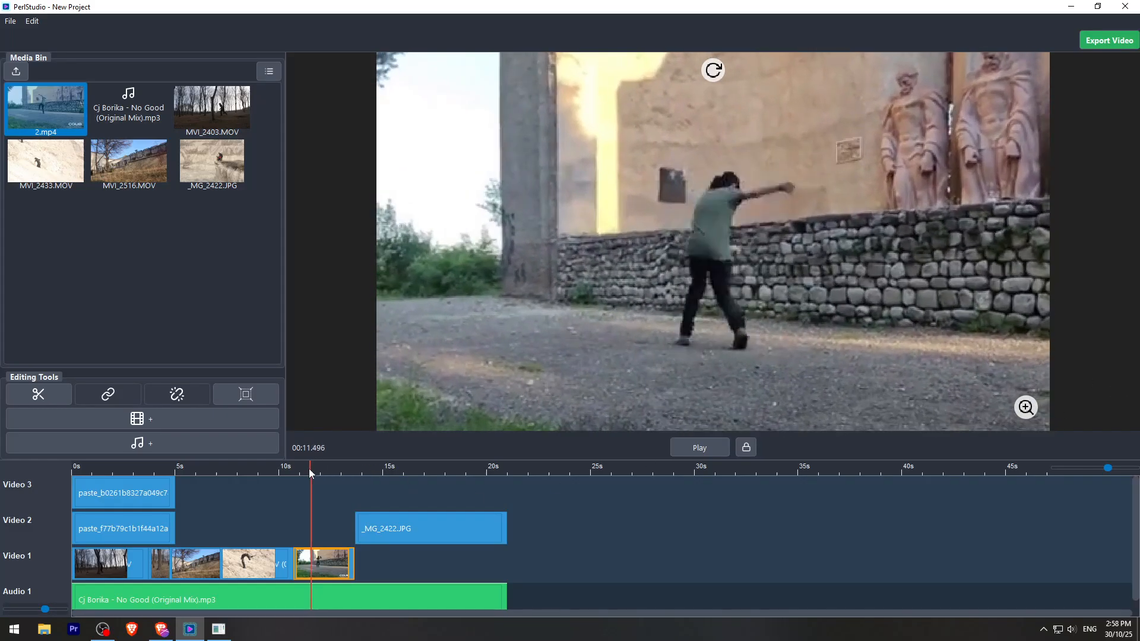
- Return the playhead to the start and save the project on the Desktop as Video edit save
left_click(293, 466)
left_click_drag(254, 455, 45, 433)
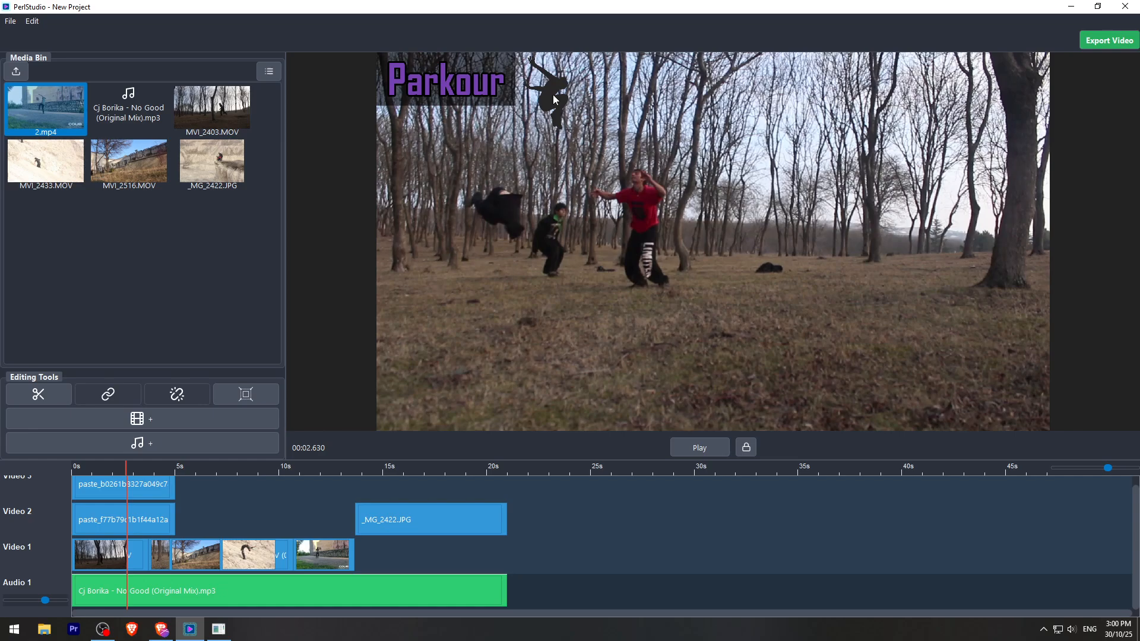
key("Home")
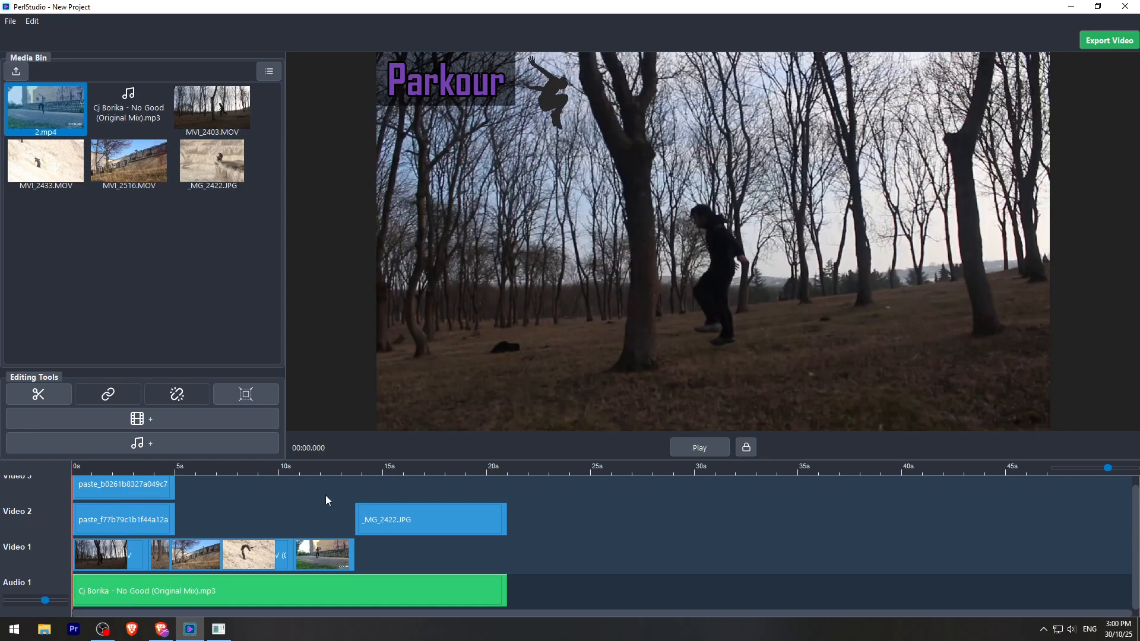
key("ctrl+s")
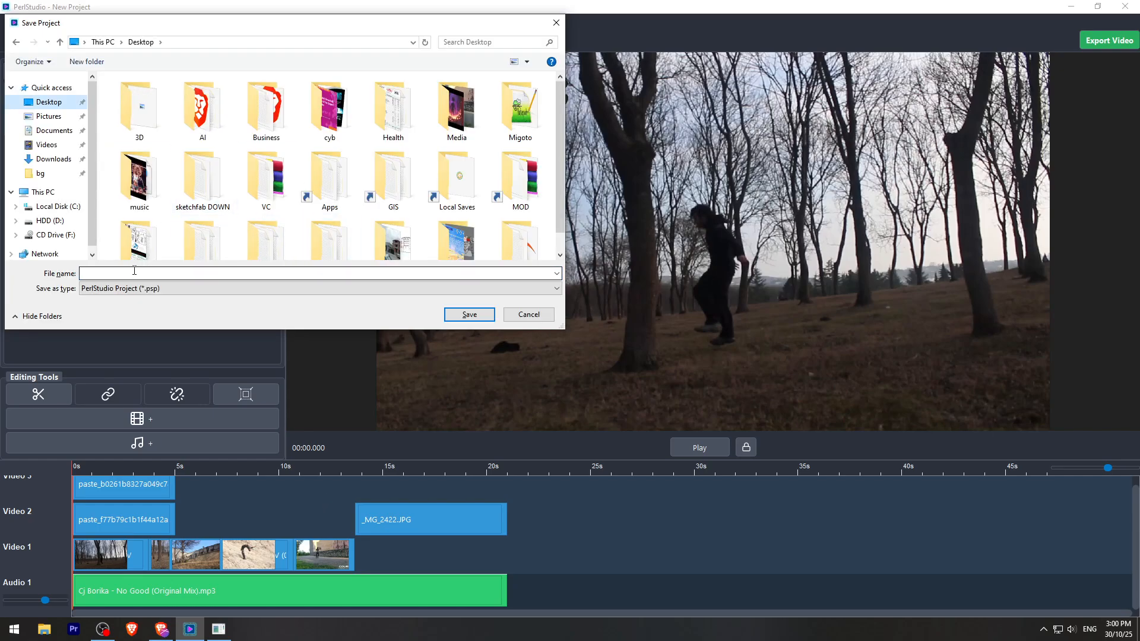
type("Video edit save")
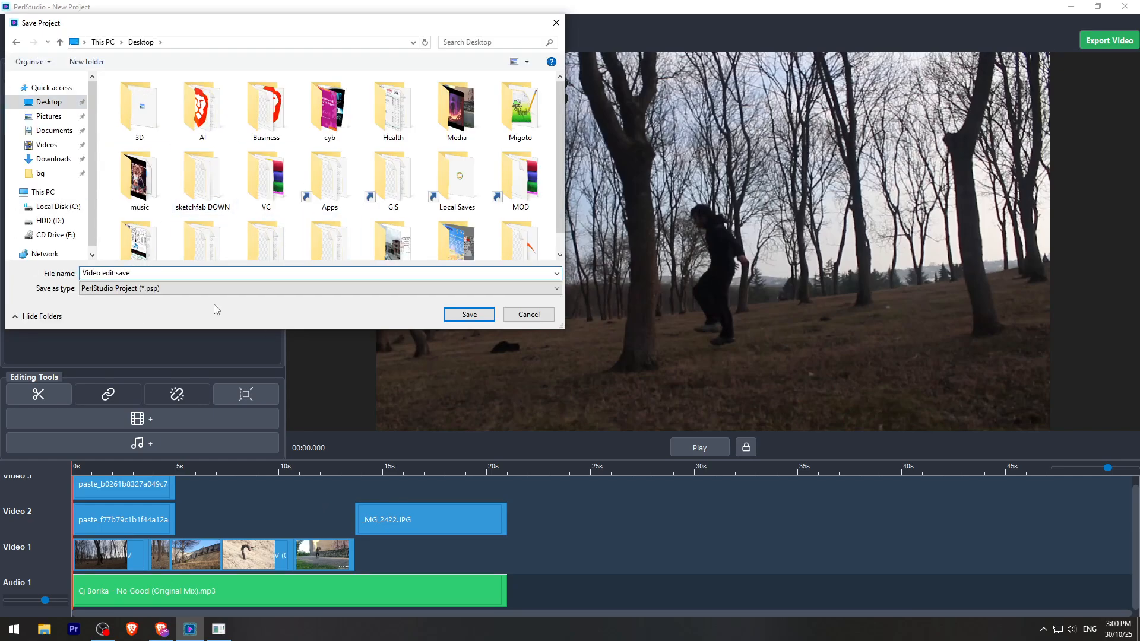
left_click(470, 314)
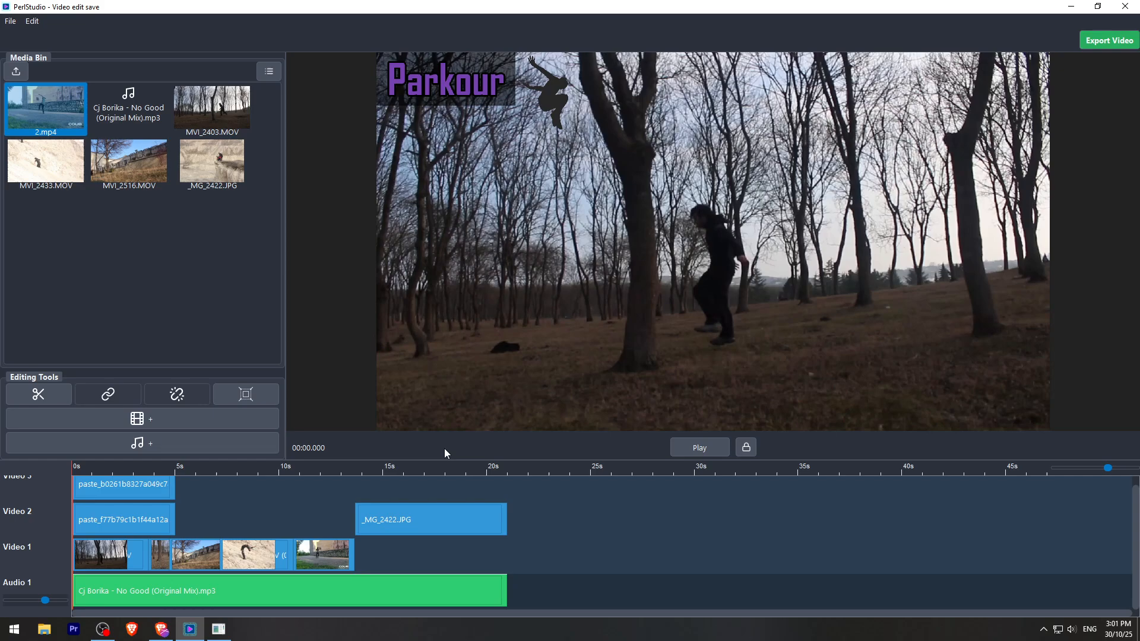
- Export the video with the 1080p preset to the Desktop as Parkour.mp4 and close the export dialog
left_click(1116, 42)
left_click(602, 311)
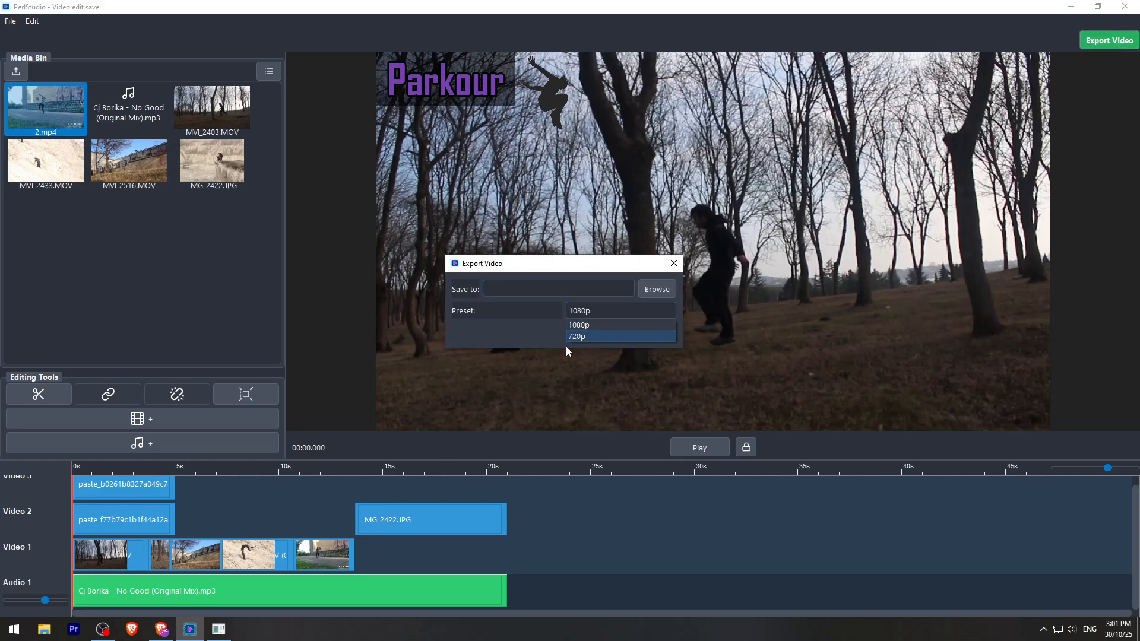
left_click(593, 336)
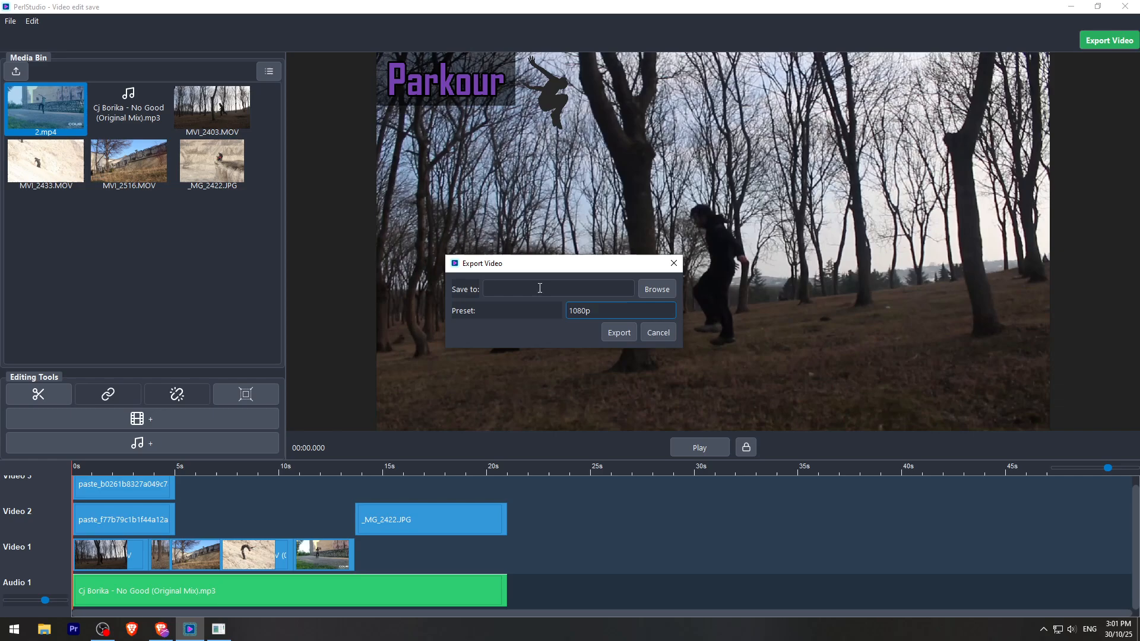
left_click(655, 290)
left_click(500, 366)
left_click(627, 532)
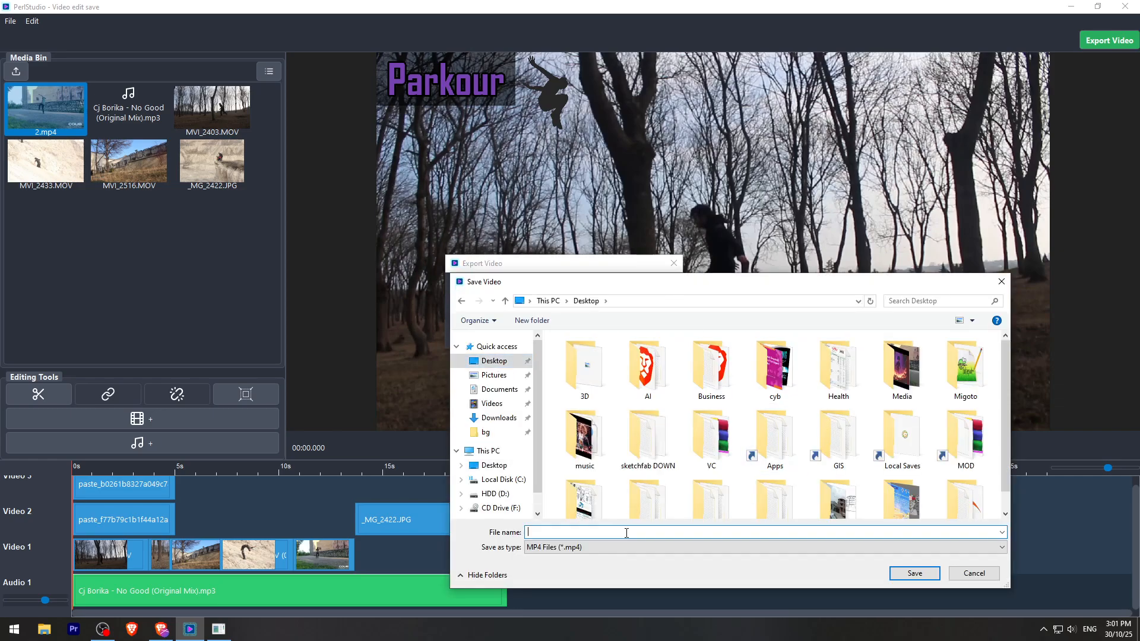
type("Parkour")
left_click(921, 578)
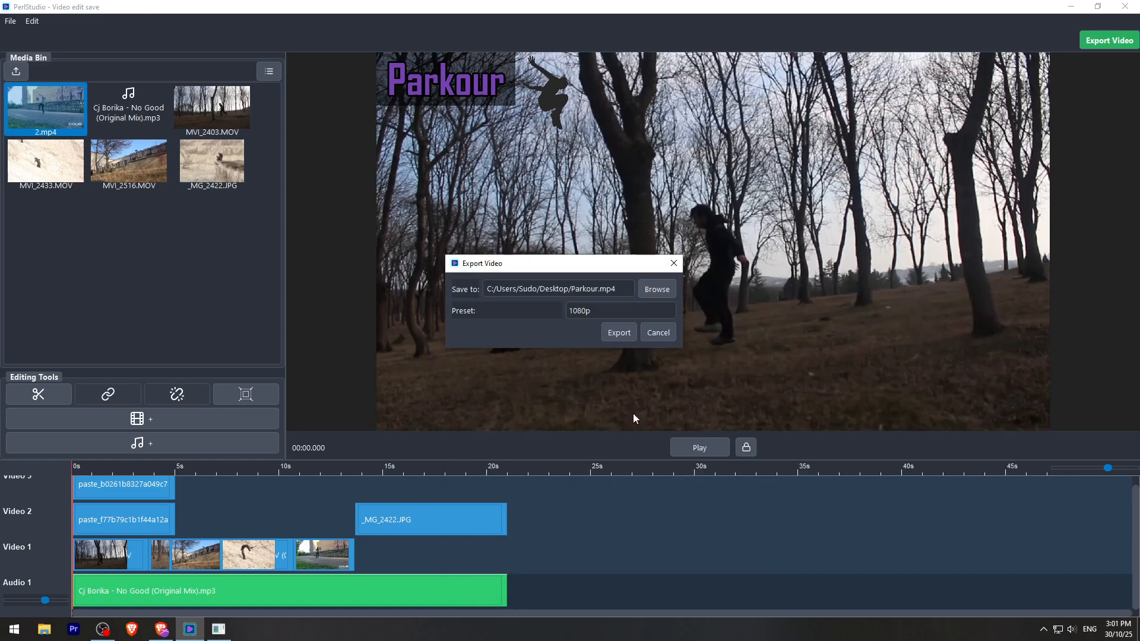
left_click(614, 336)
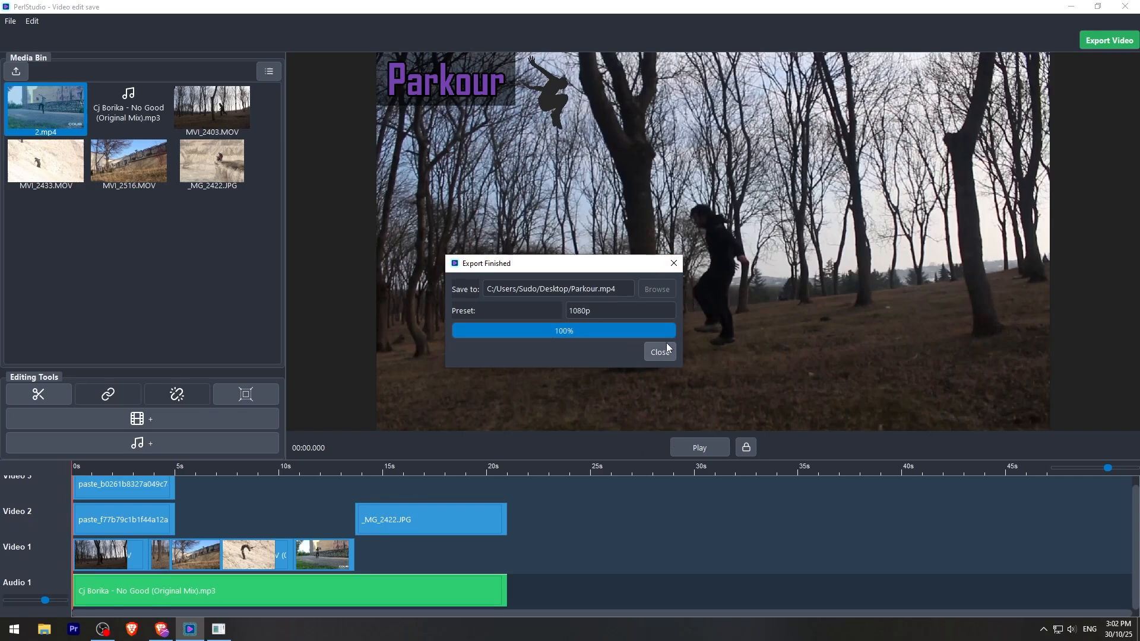
left_click(658, 353)
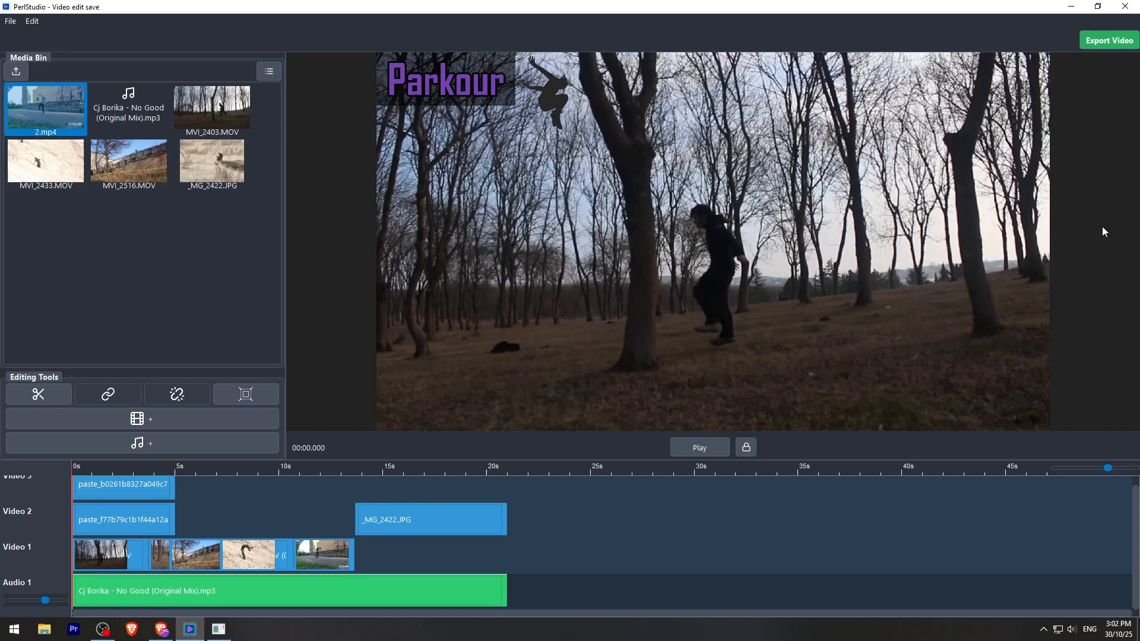
- Minimise the video editor and close the TextFX window
left_click(1070, 8)
left_click(1071, 8)
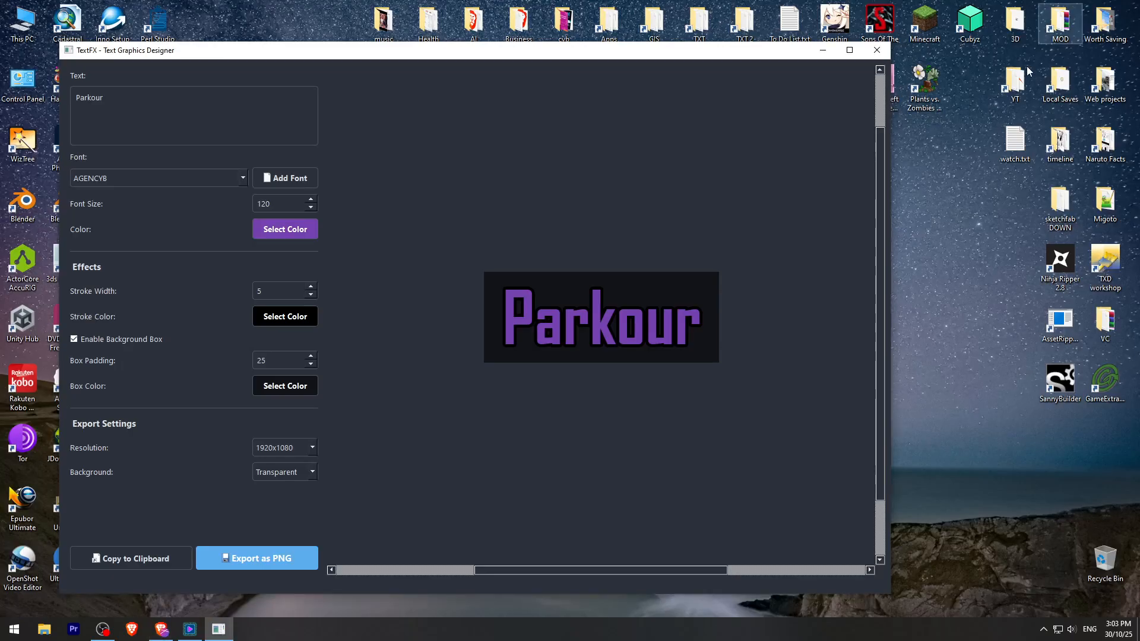
left_click(876, 51)
- Place Parkour.mp4 beside the Media folder on the desktop, play it in VLC media player and close the player
left_click_drag(157, 383, 430, 325)
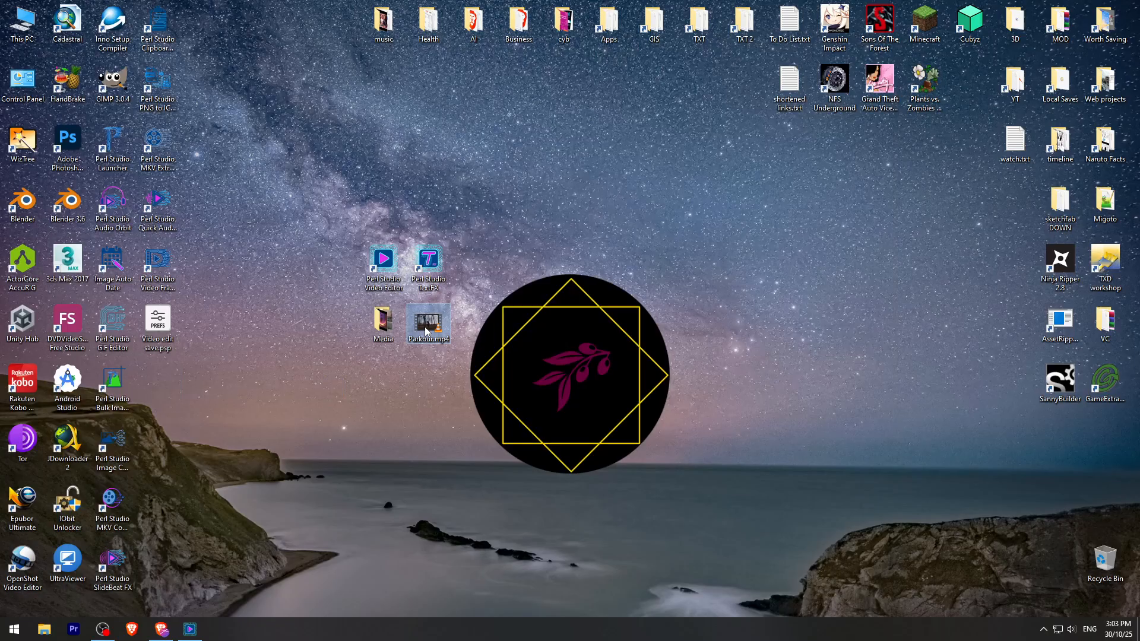
double_click(425, 330)
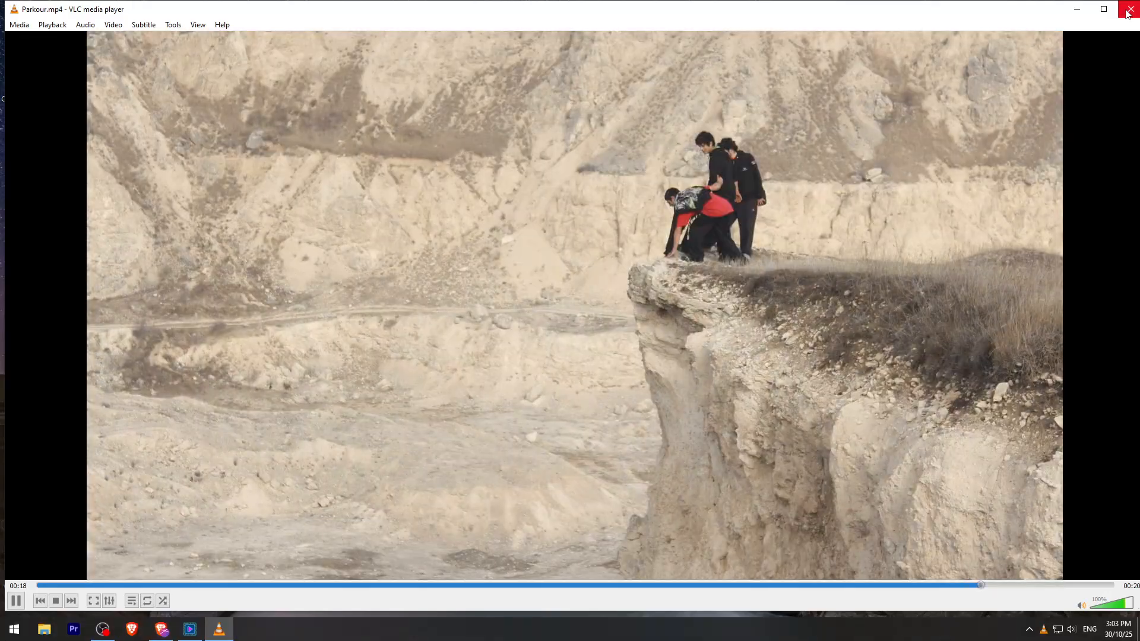
left_click(1128, 10)
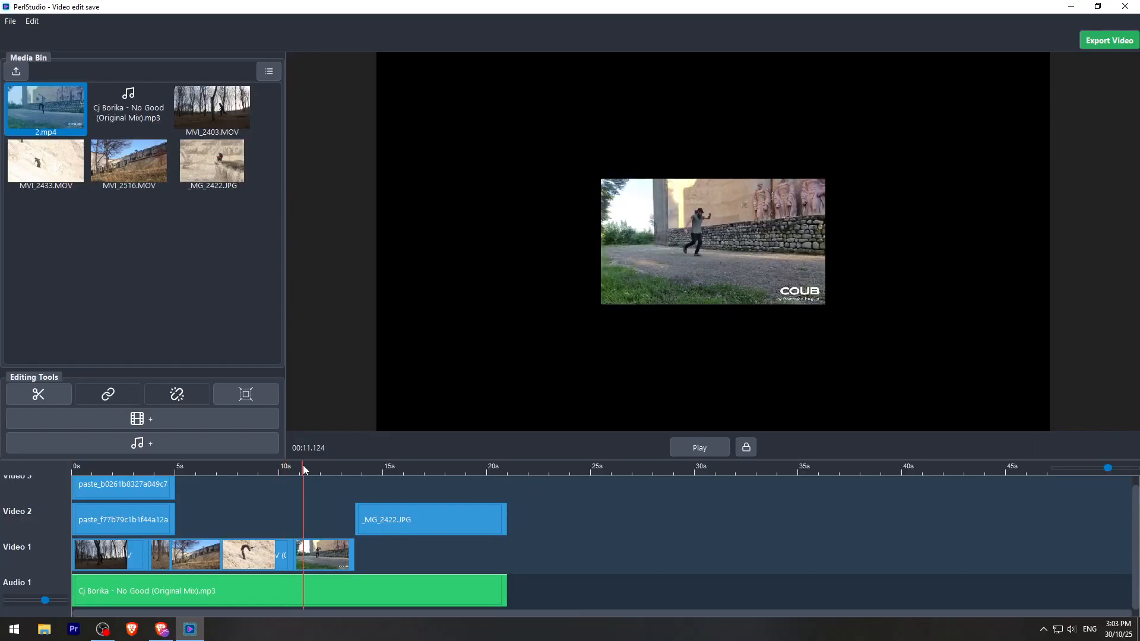
- In PerlStudio, scale 2.mp4 at 00:11.324 to fill the preview frame
left_click_drag(304, 466, 306, 466)
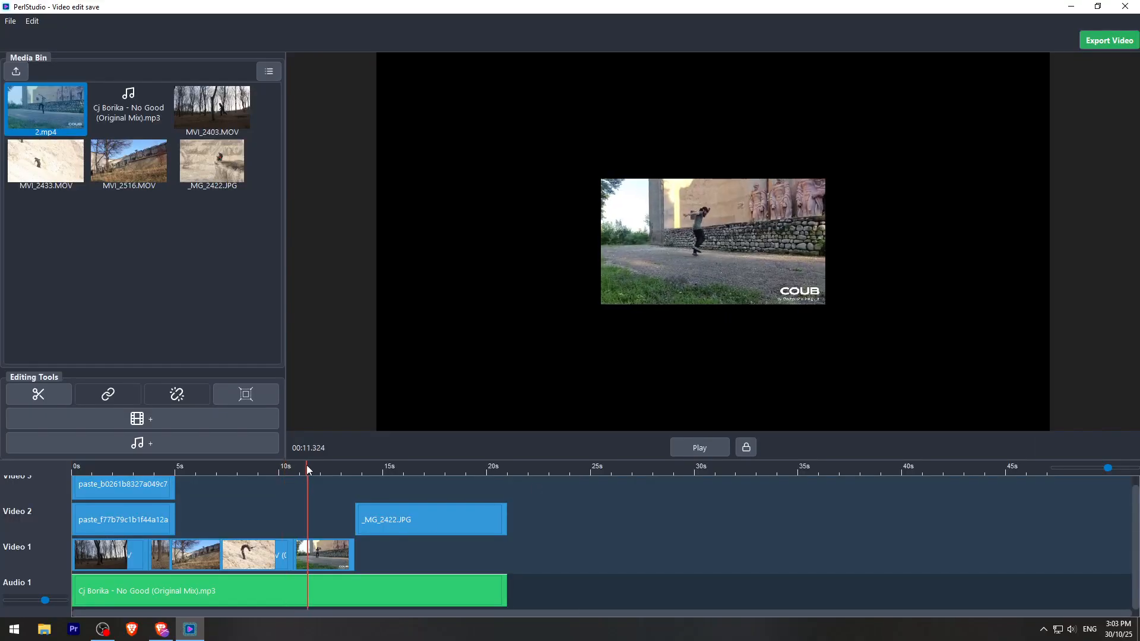
left_click(322, 554)
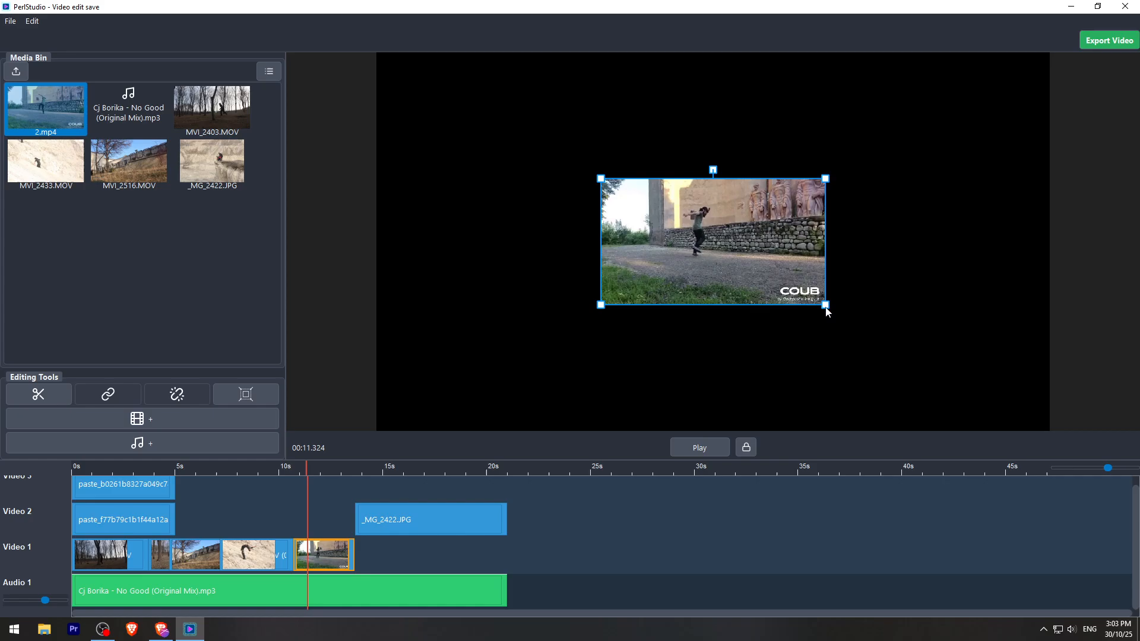
left_click_drag(825, 304, 1067, 454)
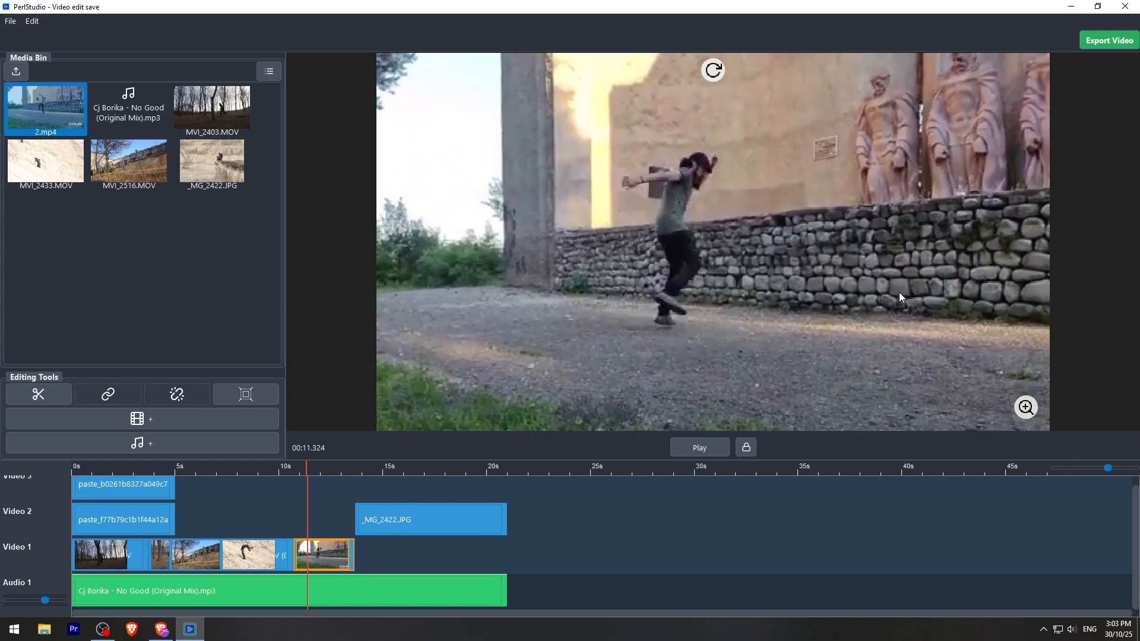
- Minimise the editor and move Video edit save.psp beside the Perl Studio Video Editor shortcut on the desktop
left_click(1071, 6)
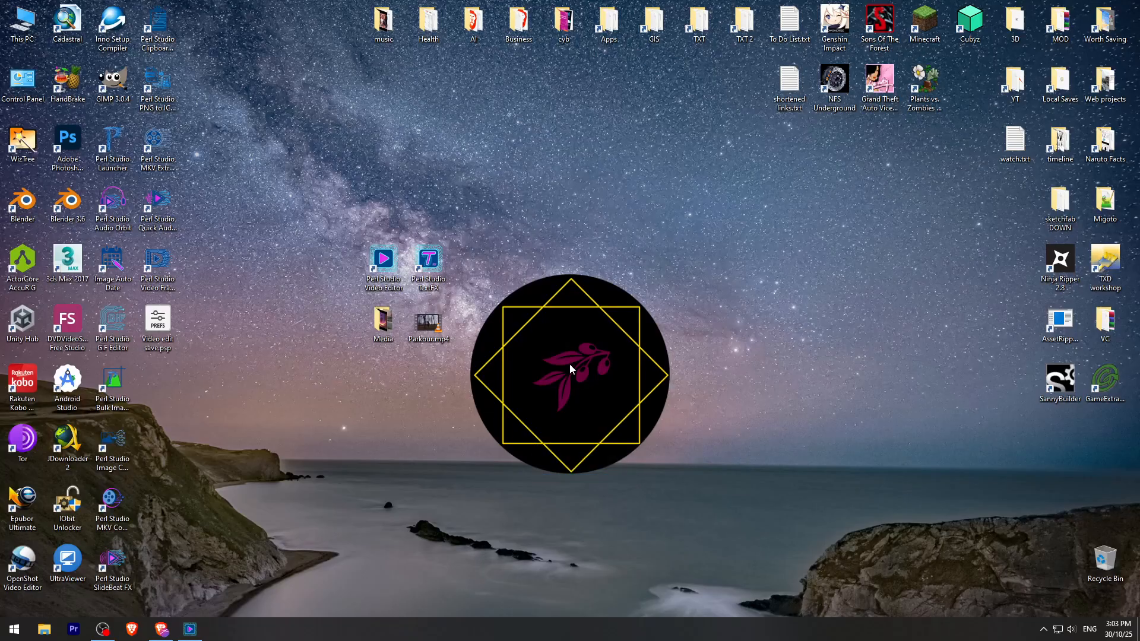
left_click_drag(158, 321, 338, 264)
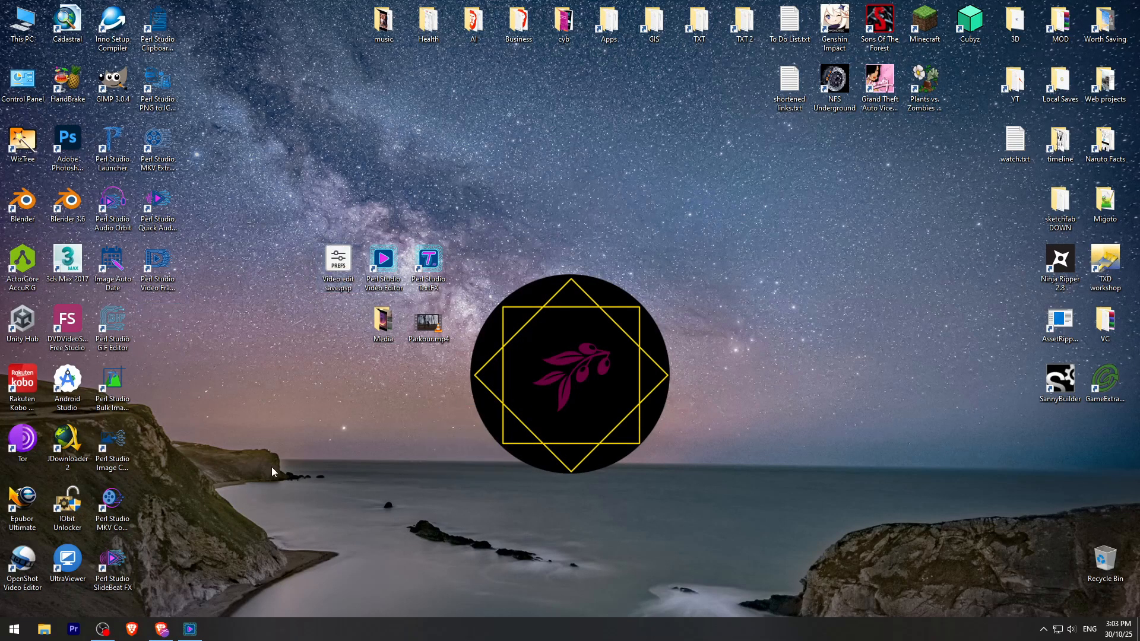
- Switch back to PerlStudio and create a new project named Untitled Project with Vertical (9:16) orientation
left_click(198, 626)
left_click(8, 22)
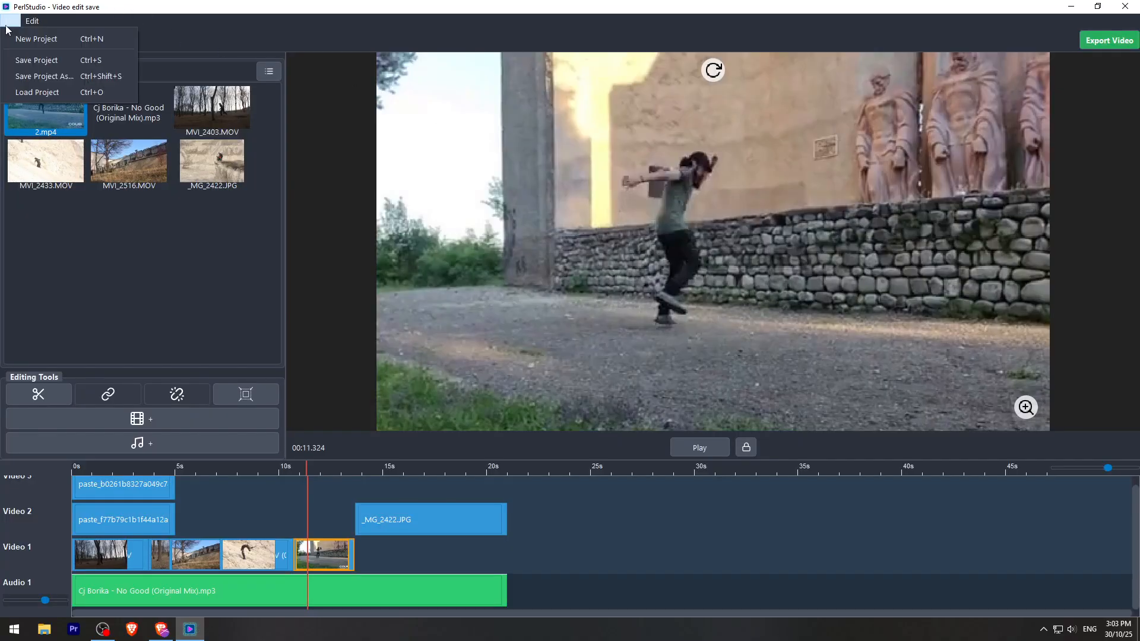
left_click(38, 38)
left_click(591, 310)
left_click(590, 335)
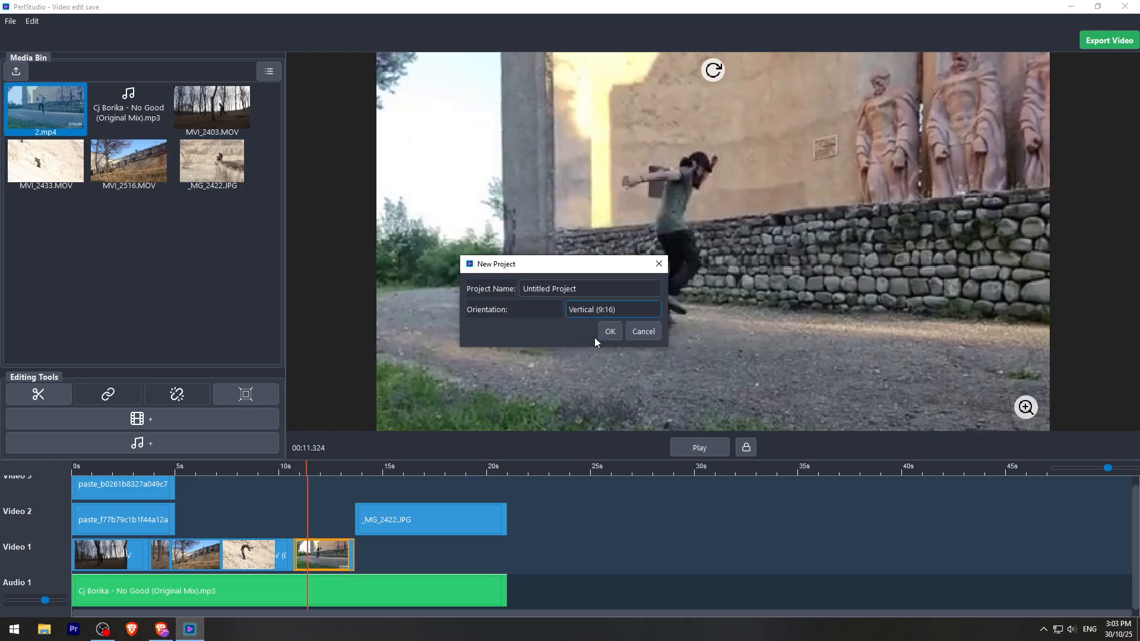
left_click(605, 332)
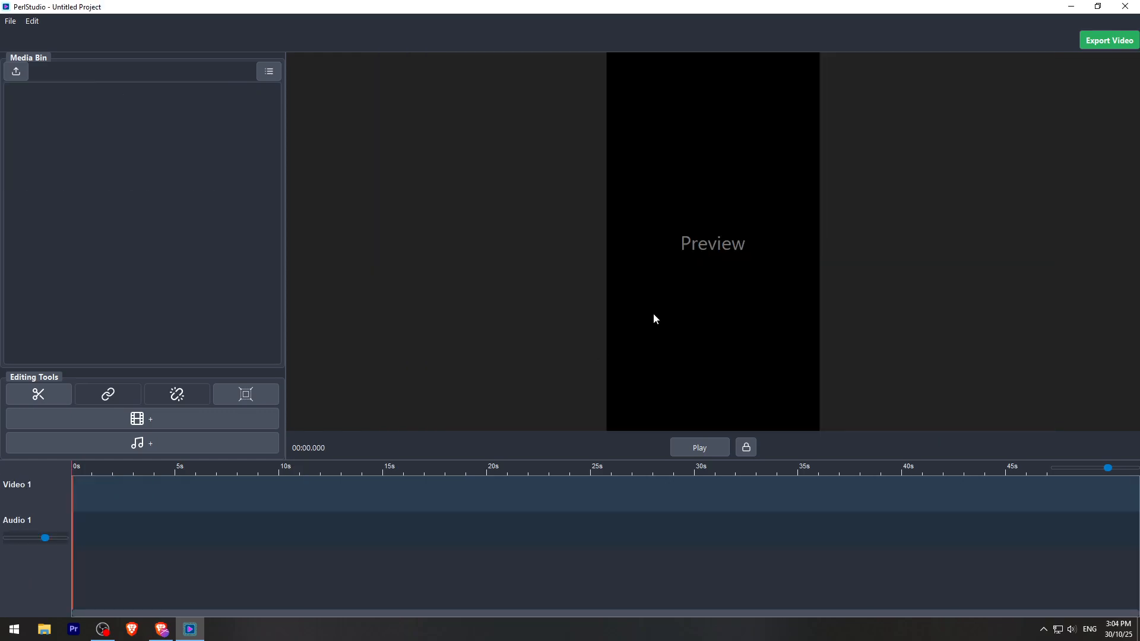
left_click(32, 21)
mouse_move(12, 22)
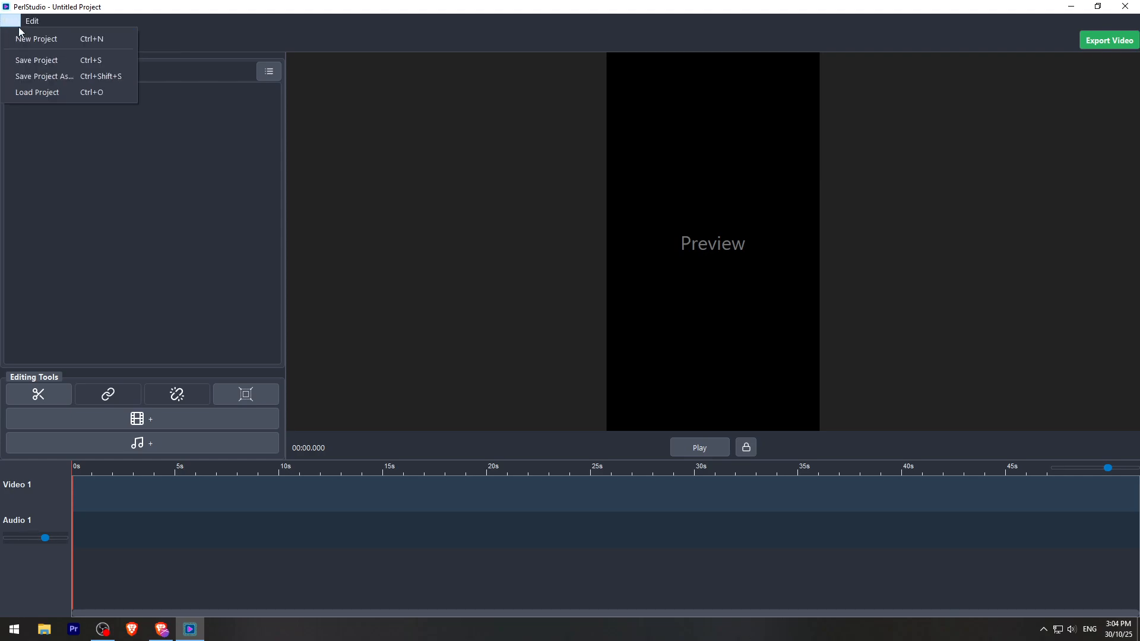
left_click(280, 3)
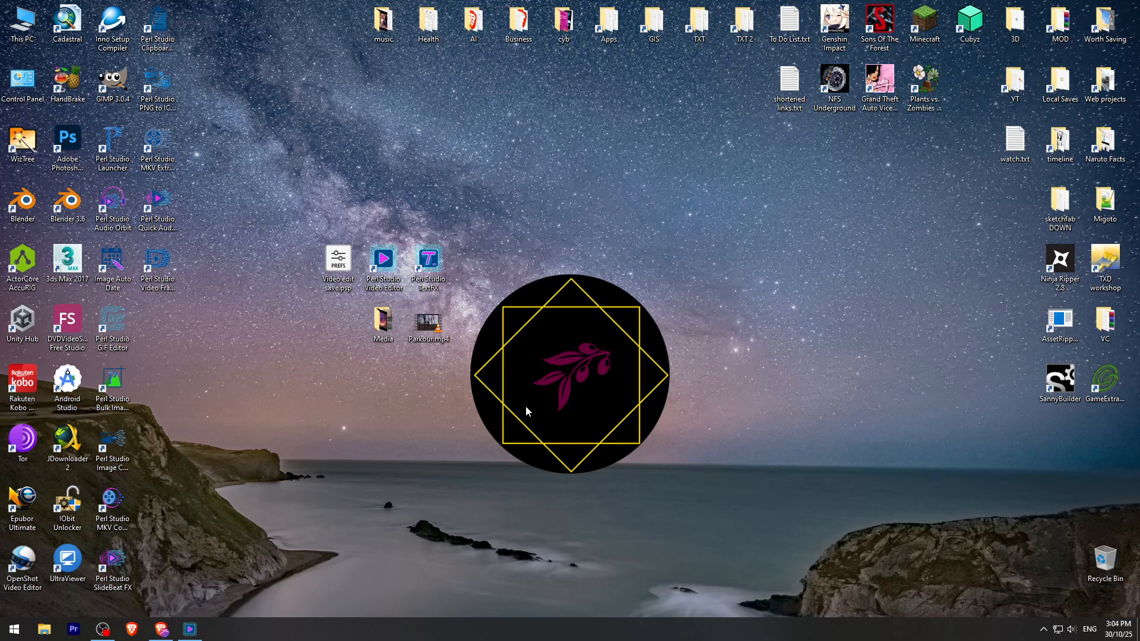